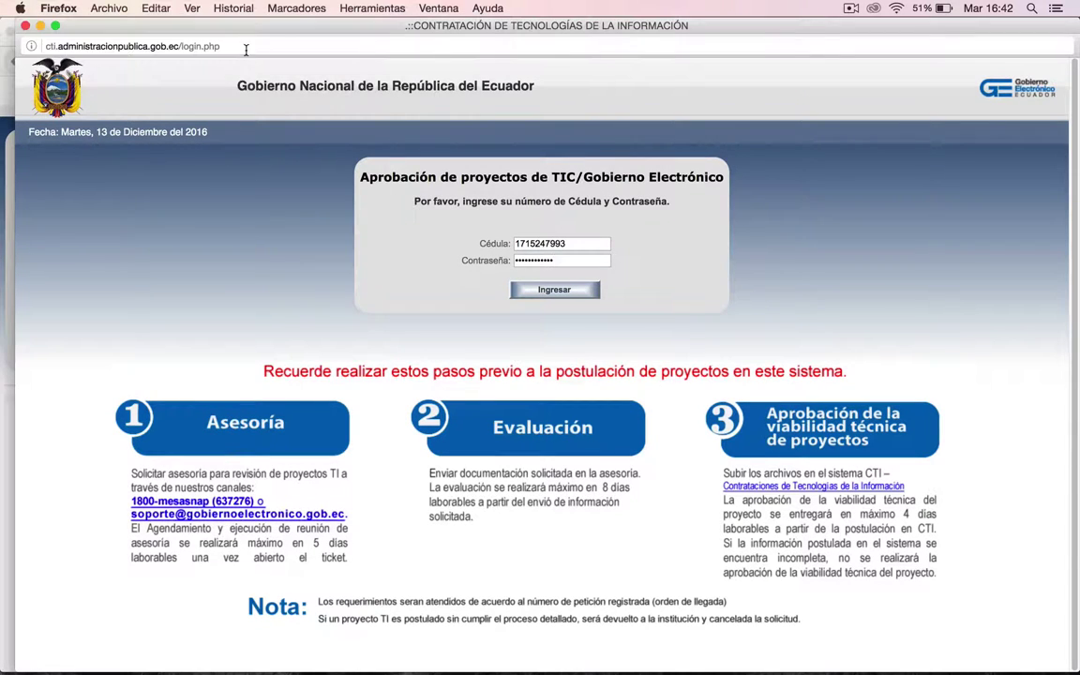
Log in to the project approval system with the prefilled ID number and password, and dismiss the offer to remember the credentials
{"action": "left_click", "coordinate": [245, 46]}
{"action": "left_click", "coordinate": [408, 261]}
{"action": "left_click", "coordinate": [556, 292]}
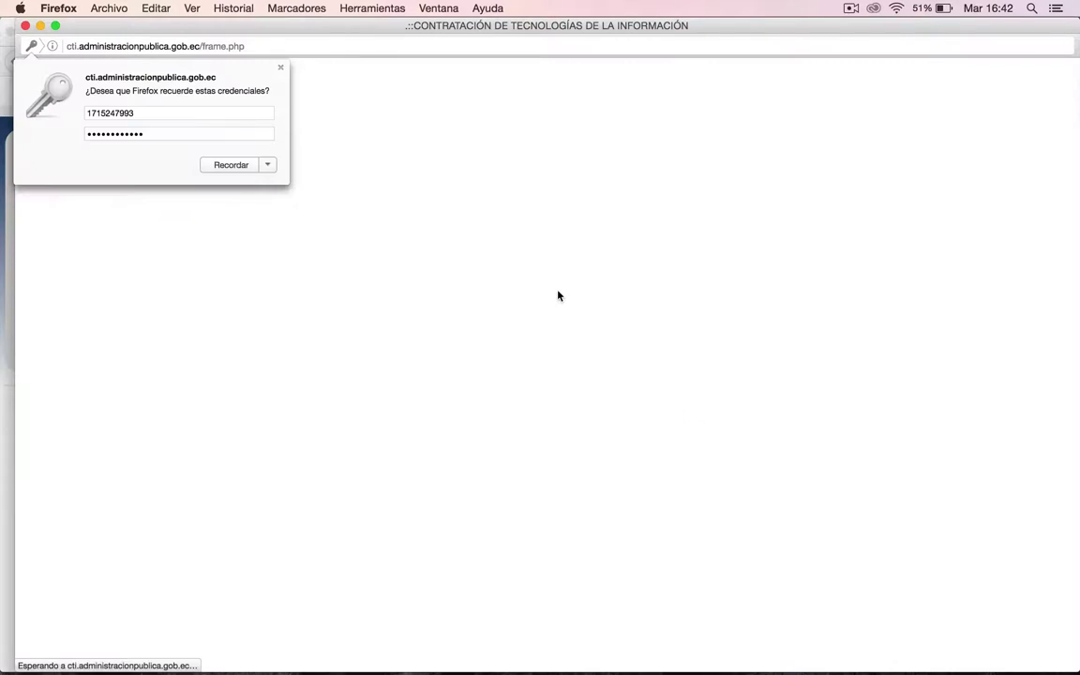
{"action": "left_click", "coordinate": [280, 70]}
{"action": "left_click", "coordinate": [309, 133]}
{"action": "left_click", "coordinate": [361, 147]}
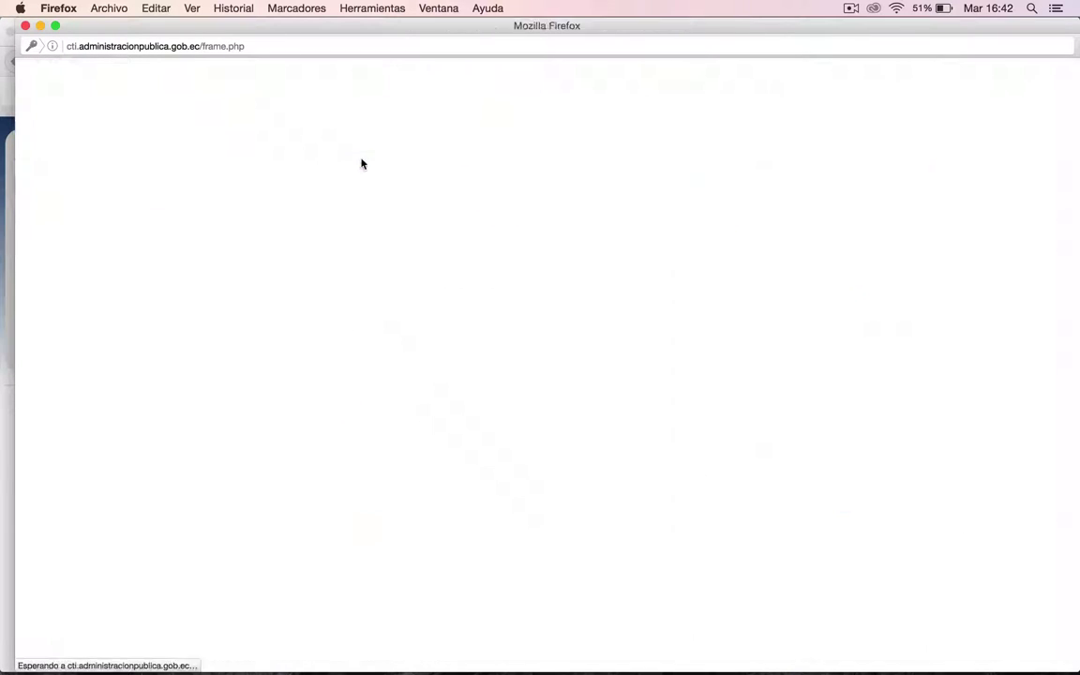
Start a new request with the contract name "RENOVACION DE SUSCRIPCIONES DE LICENCIAS VMWARE" and an amount of 41,000.00
{"action": "left_click", "coordinate": [56, 187]}
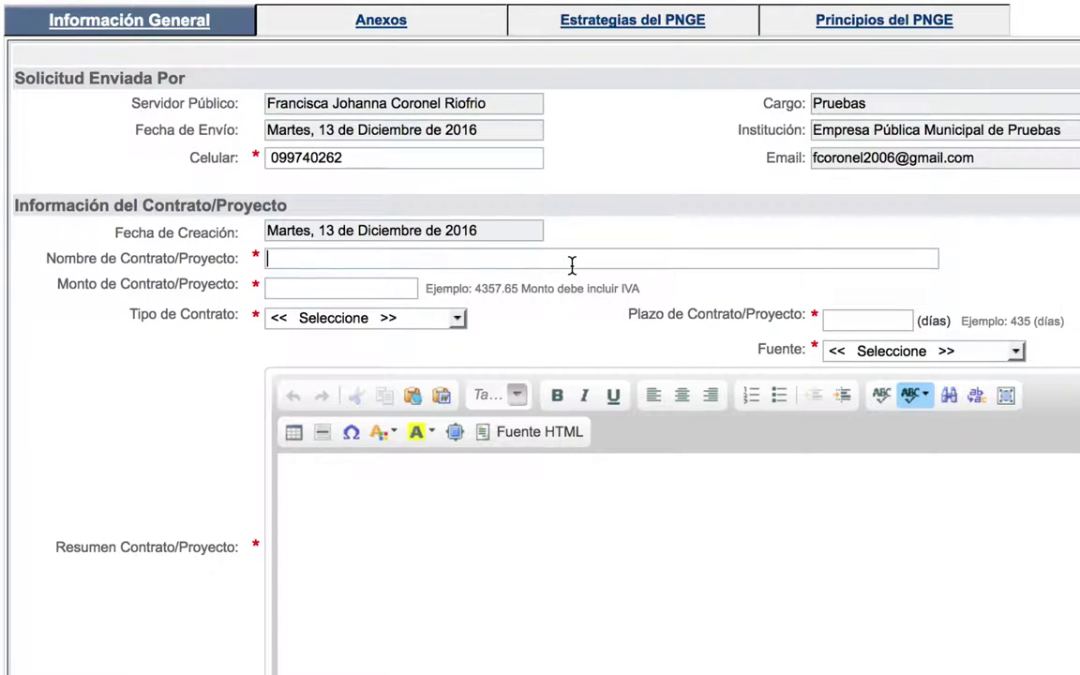
{"action": "type", "text": "RE"}
{"action": "left_click", "coordinate": [693, 279]}
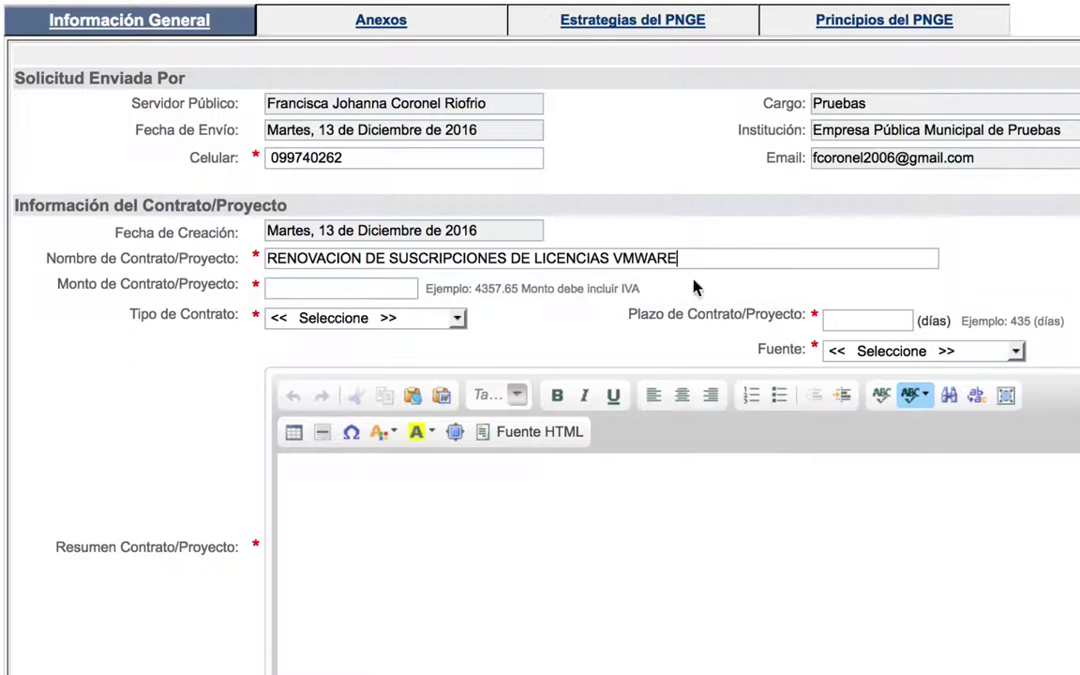
{"action": "left_click", "coordinate": [371, 290]}
{"action": "type", "text": "4"}
{"action": "left_click", "coordinate": [339, 315]}
Set the contract type to Software, the contract term to 365 days and the funding source to Corriente
{"action": "left_click", "coordinate": [457, 317]}
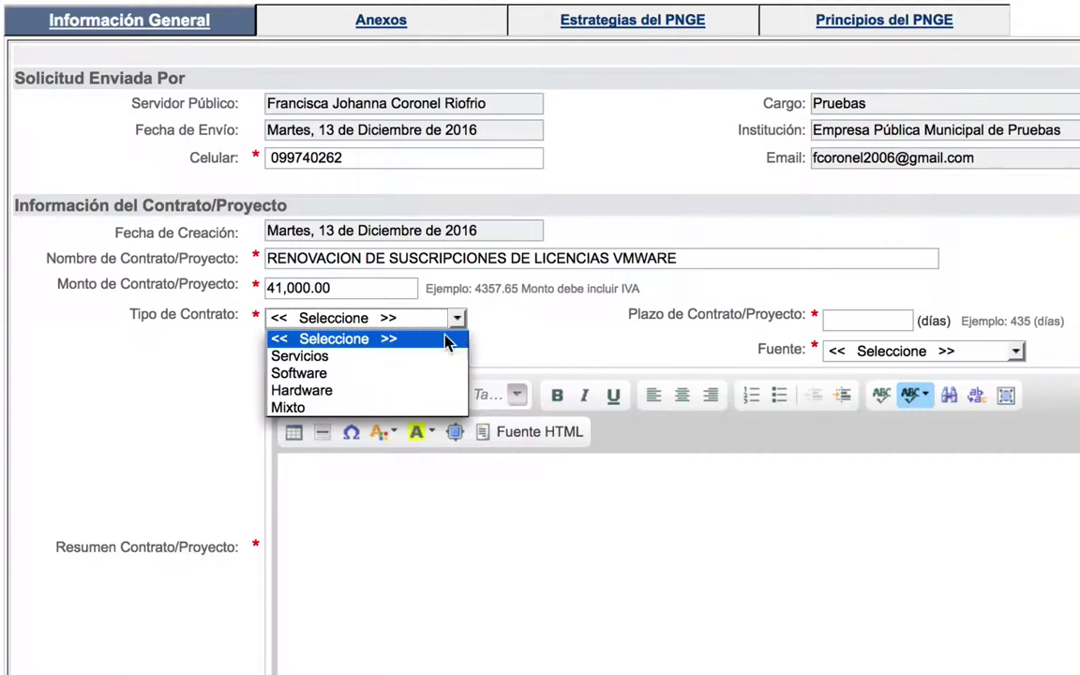
{"action": "left_click", "coordinate": [412, 374]}
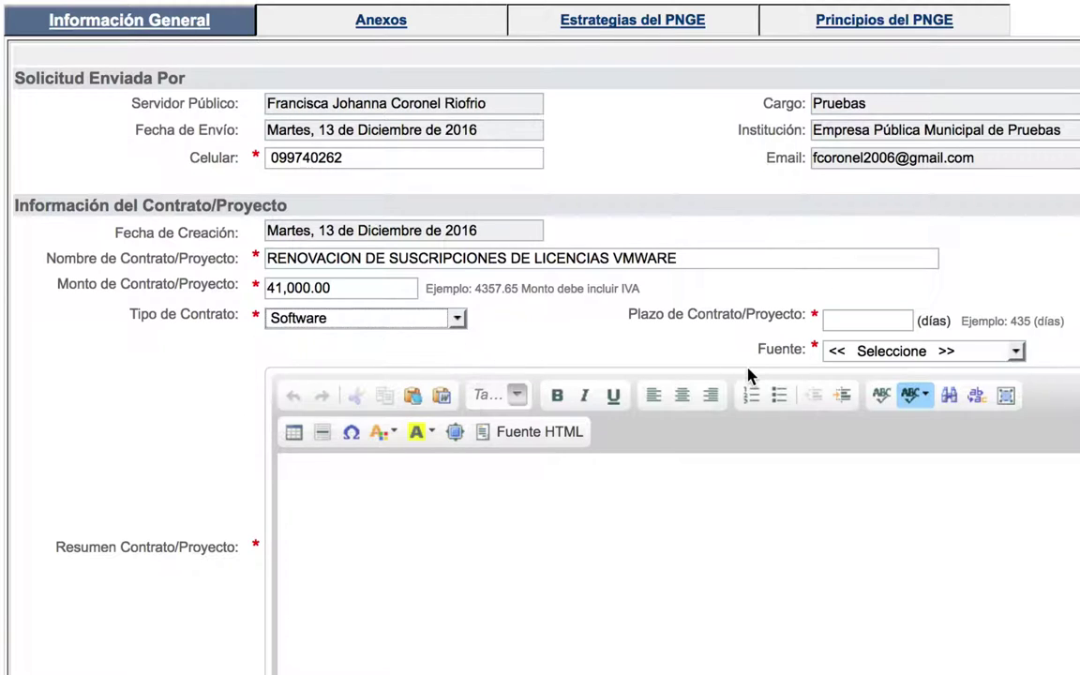
{"action": "left_click", "coordinate": [855, 317]}
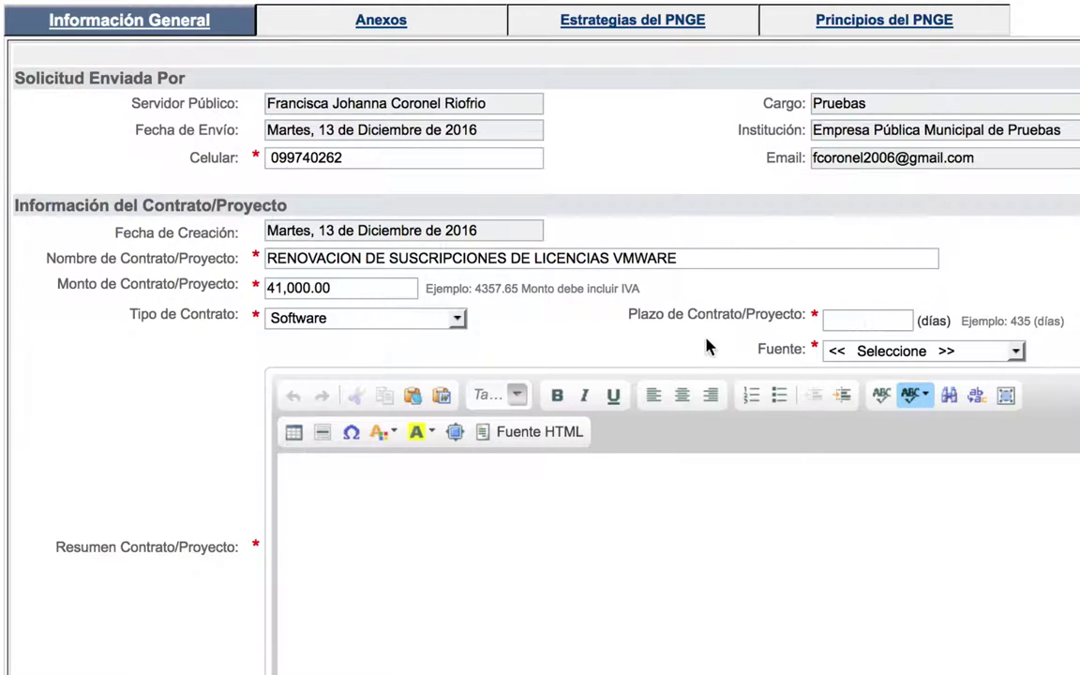
{"action": "type", "text": "365"}
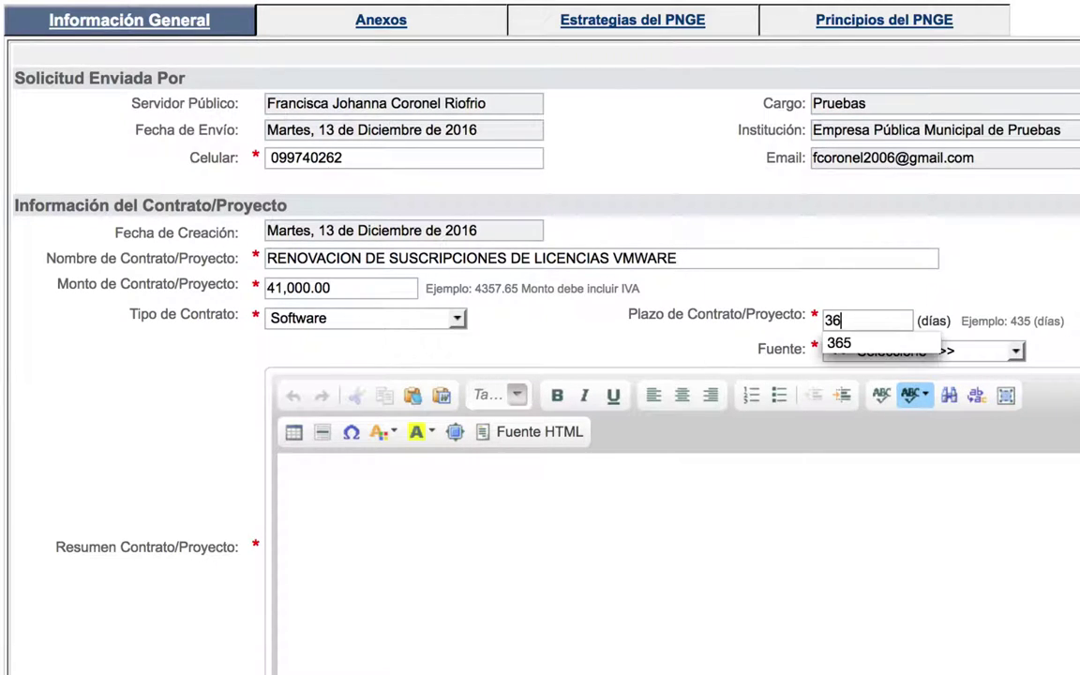
{"action": "left_click", "coordinate": [864, 347]}
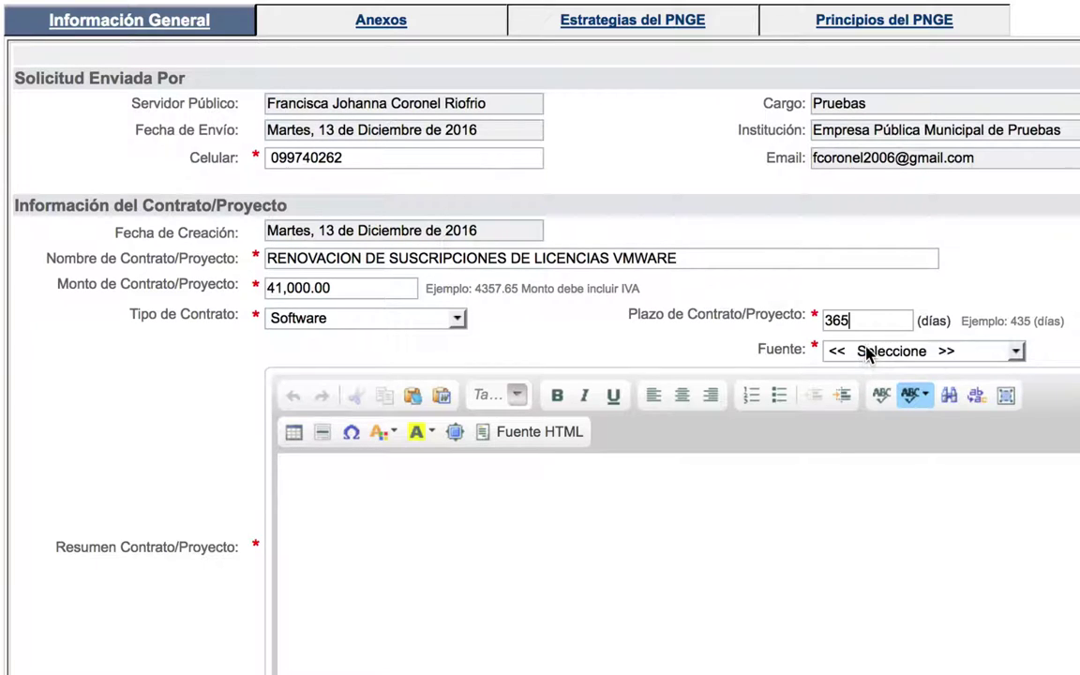
{"action": "left_click", "coordinate": [867, 350]}
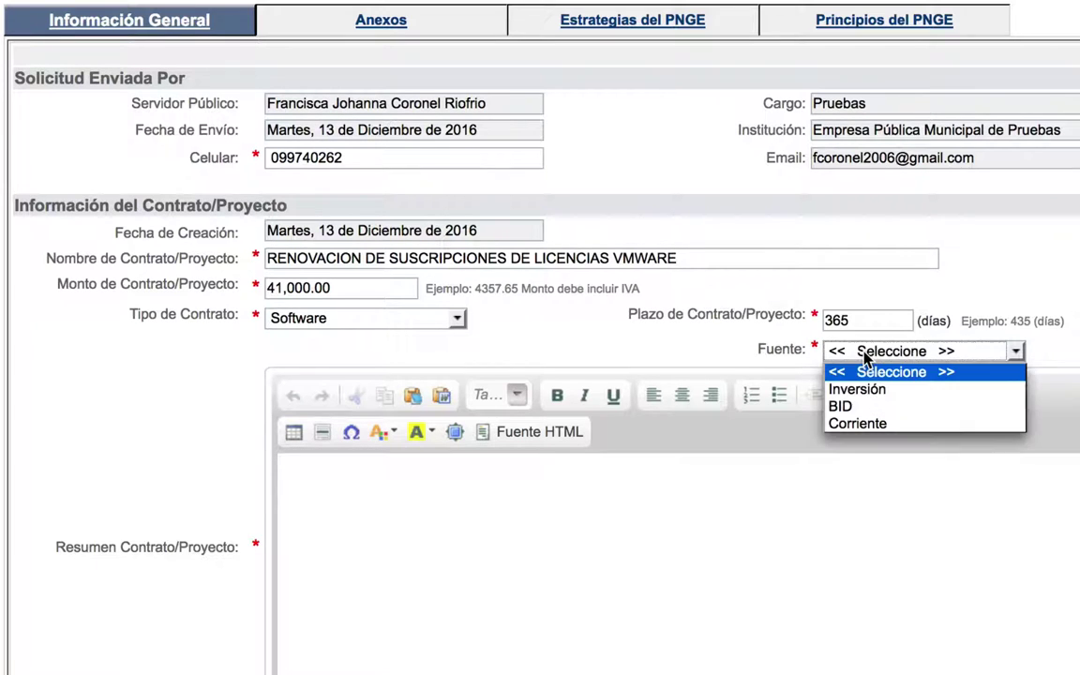
{"action": "left_click", "coordinate": [911, 432]}
Fill in the project summary with the text on Petroamazonas EP's VMware virtualization and yearly subscription renewal, and save the request
{"action": "left_click", "coordinate": [618, 494]}
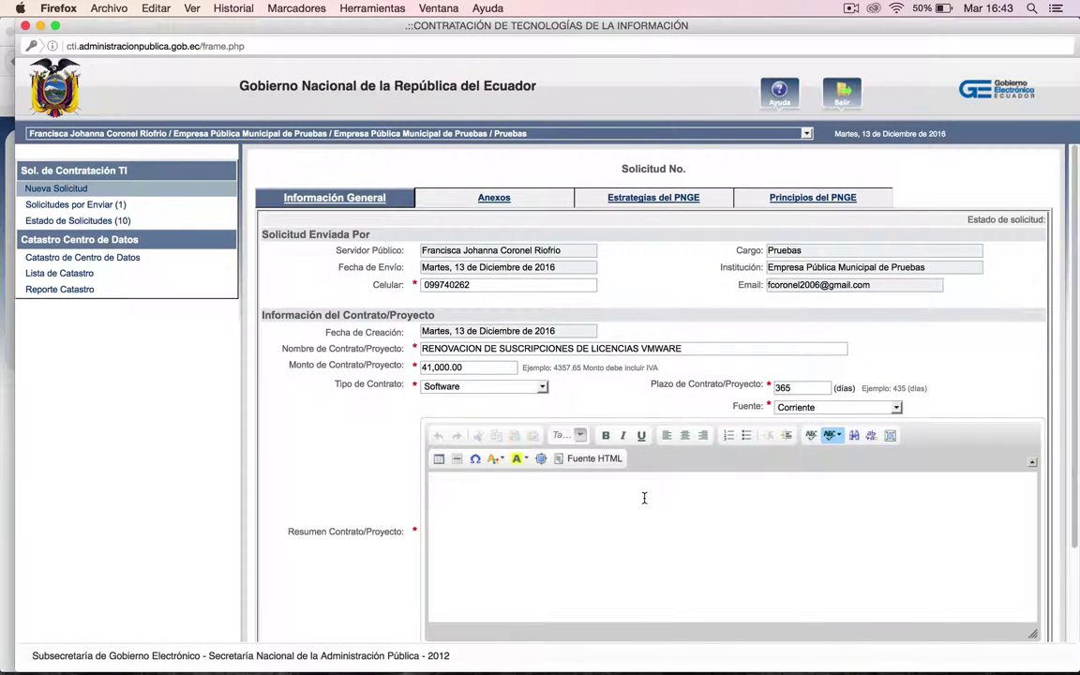
{"action": "type", "text": "V"}
{"action": "key", "text": "BackSpace"}
{"action": "type", "text": "El Departamento de TI de Petroamazonas EP desde el año 2007 inició con los proyectos de virtualización de servidores y de aplicaciones. Sobre la infraestructura VMware se han implementado servidores virtuales de aplicaciones y servicios de TI, así como también los sistemas de control SCADA  Actualmente tenemos instalados 46 servidores VMware distribuidos en Quito, Zona Centro, Zona Oeste, Zona Norte y Machala; Alrededor de un 98.5% (500 servidores) del total de la infraestructura de servidores de PAM EP se encuentran virtualizados con VMware.  Petroamazonas EP cuenta con una Suscripción \"Vmware Production Support 24 x 7\"la misma que se debe renovar cada año con la finalidad de disponer de actualizaciones a nuevas versiones y parches, así como también contar con el soporte técnico directo del fabricante."}
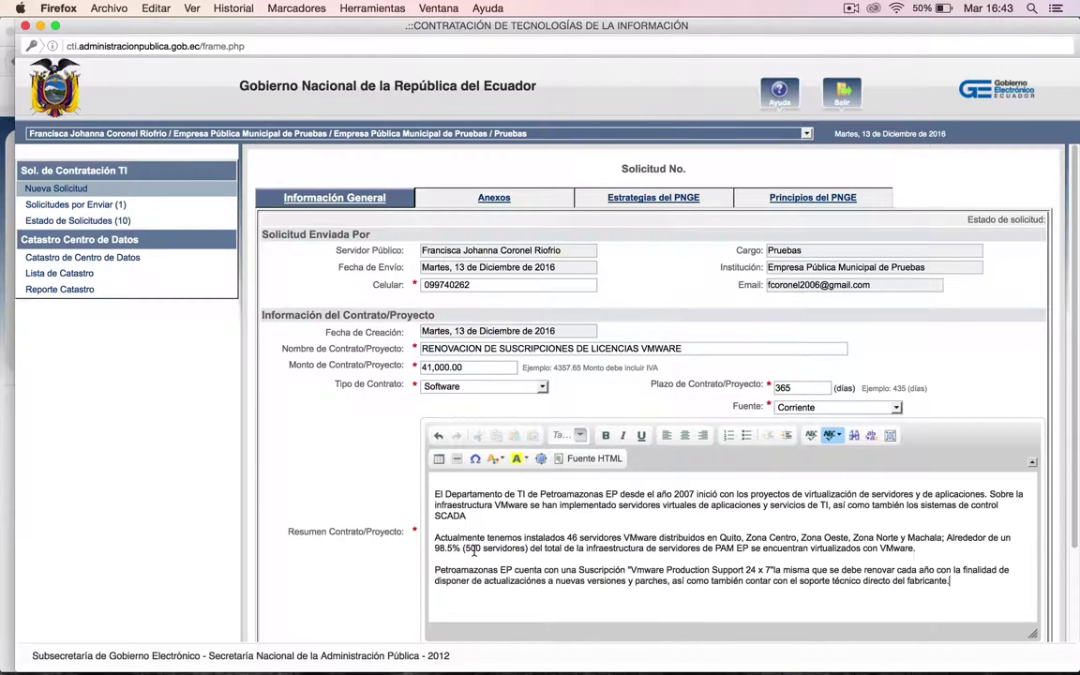
{"action": "scroll", "coordinate": [503, 536], "scroll_direction": "down", "scroll_amount": 3}
{"action": "scroll", "coordinate": [502, 535], "scroll_direction": "up", "scroll_amount": 3}
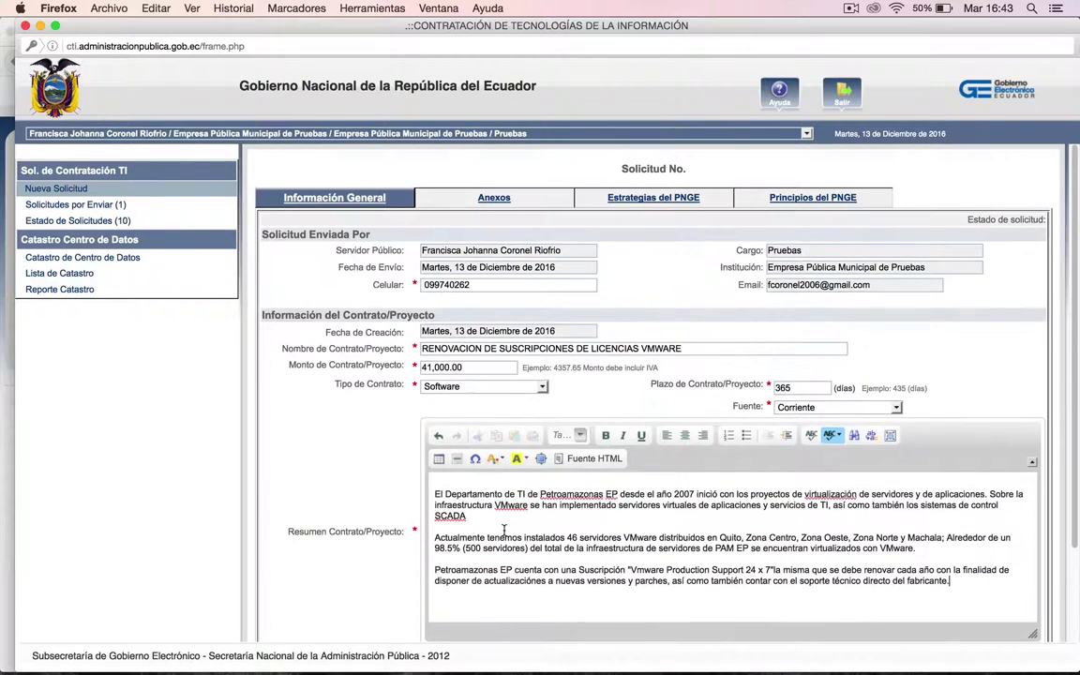
{"action": "scroll", "coordinate": [481, 487], "scroll_direction": "down", "scroll_amount": 3}
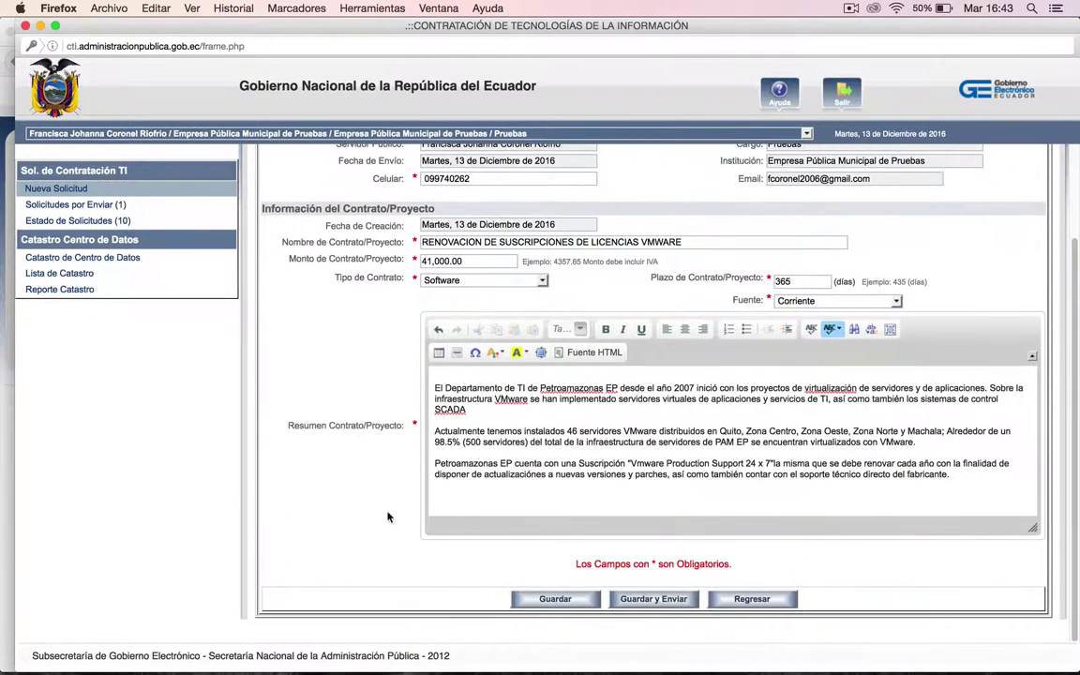
{"action": "left_click", "coordinate": [555, 599]}
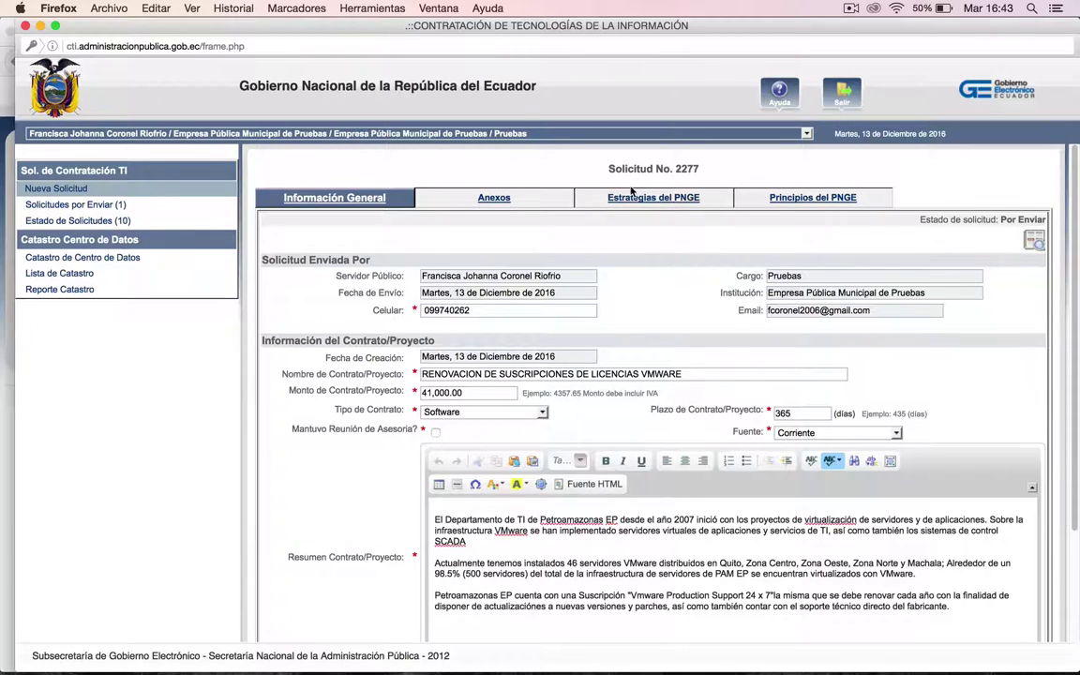
{"action": "left_click_drag", "start_coordinate": [609, 168], "coordinate": [699, 171]}
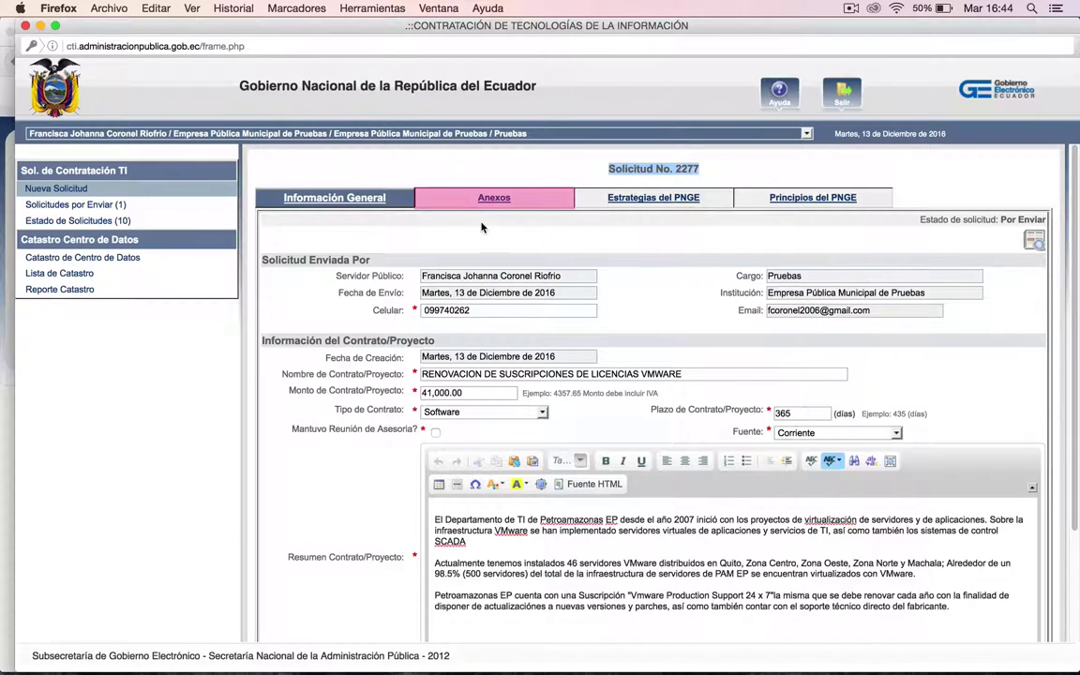
In the request's attachments, choose PERFIL-DEL-PROYECTO SOFTWARE.pdf from the software licences project folder as the Actores del Proyecto file
{"action": "left_click", "coordinate": [494, 198]}
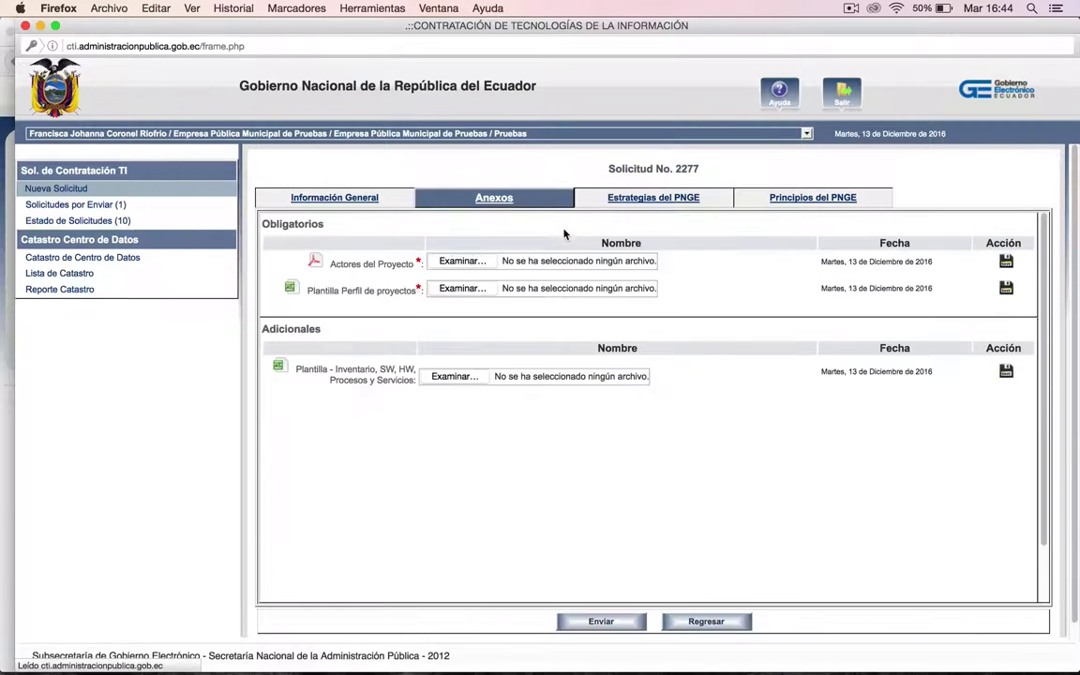
{"action": "left_click", "coordinate": [460, 264]}
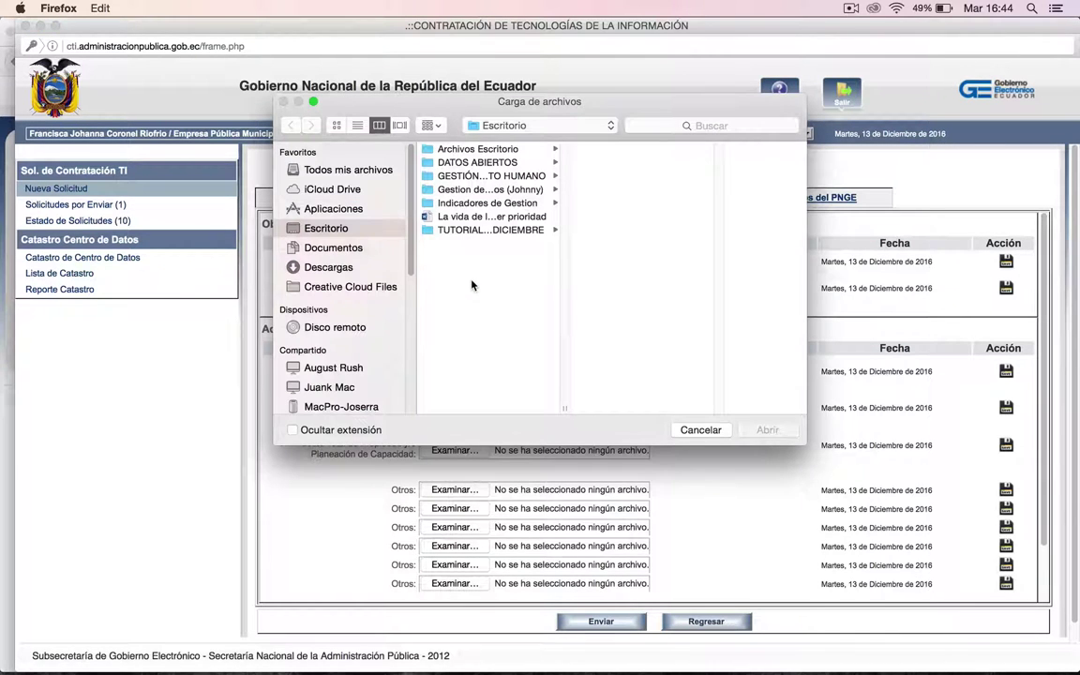
{"action": "left_click", "coordinate": [465, 231]}
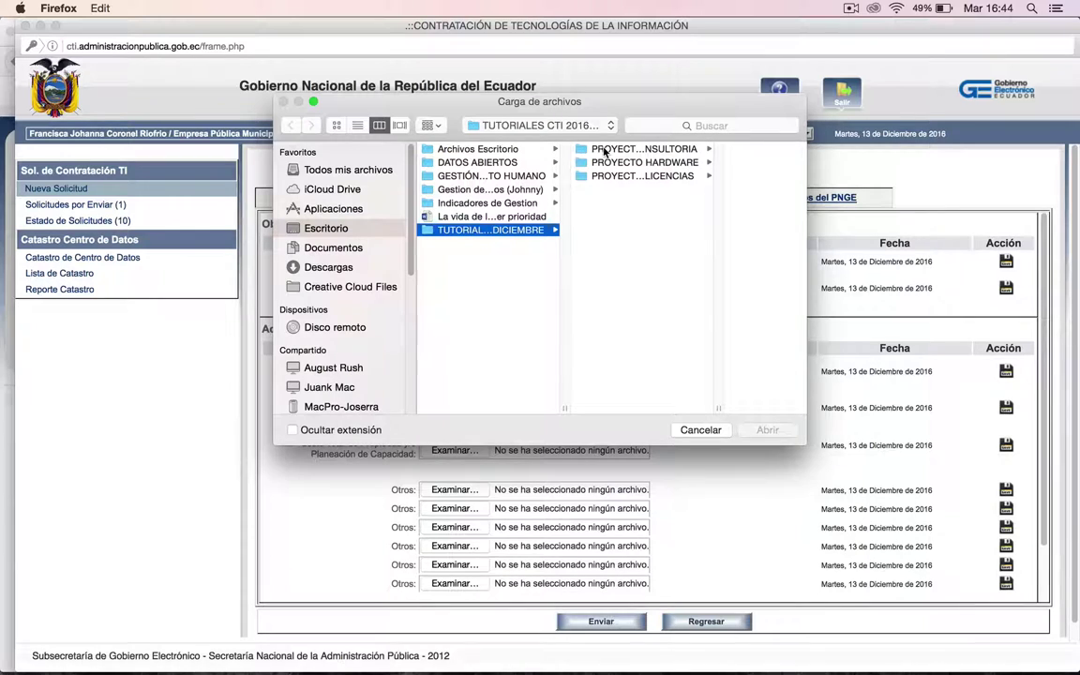
{"action": "left_click", "coordinate": [624, 176]}
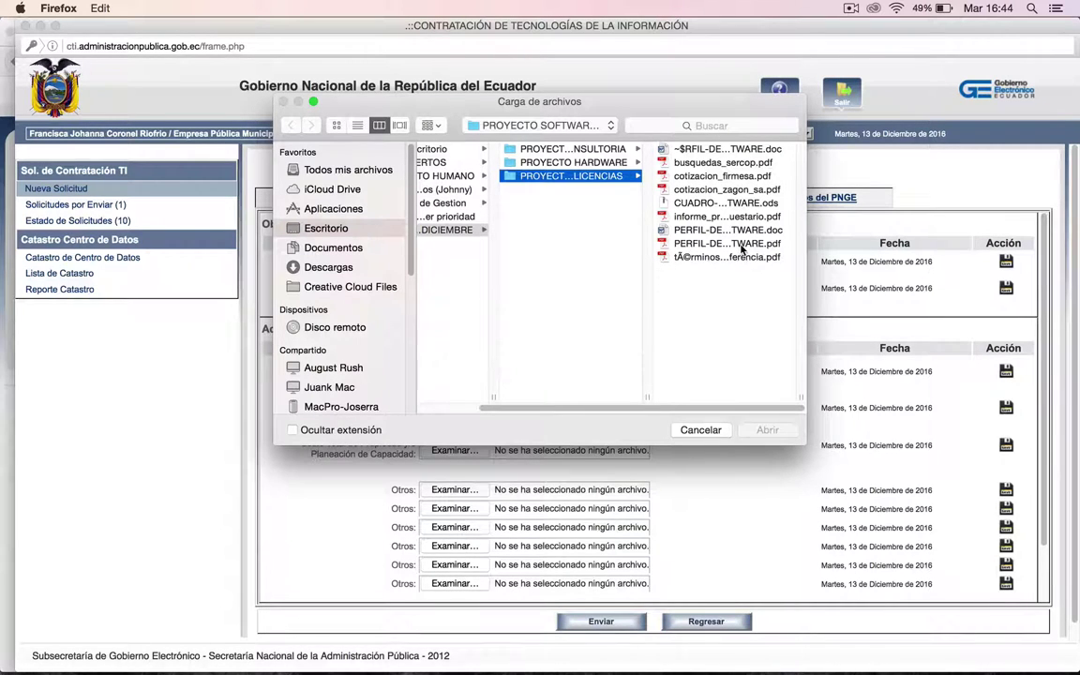
{"action": "left_click", "coordinate": [731, 243]}
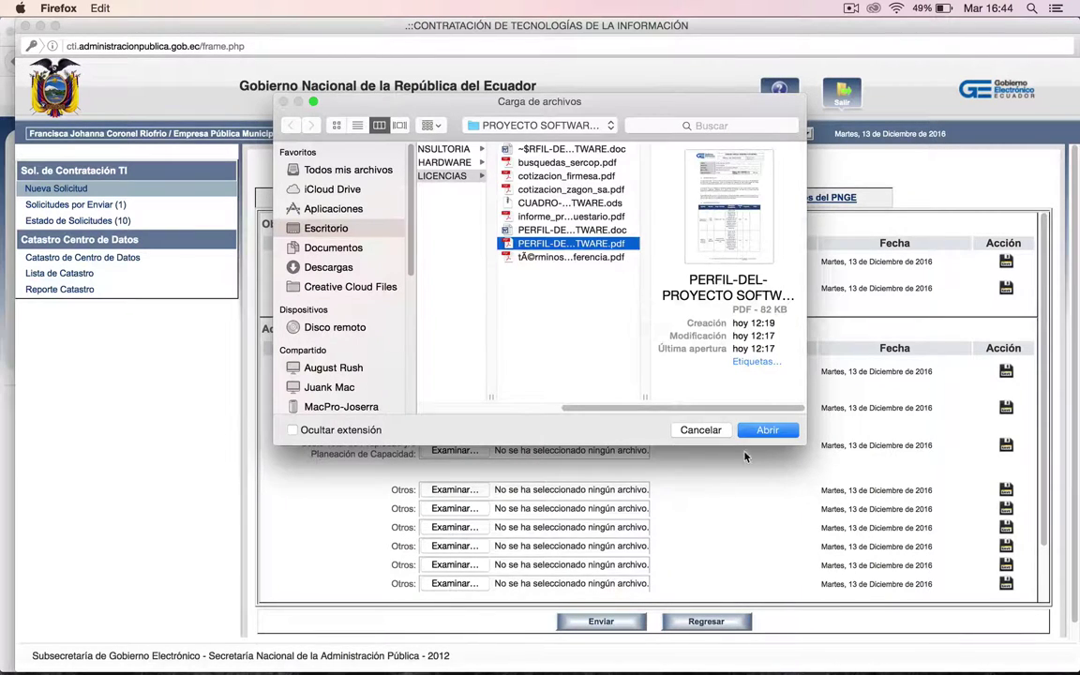
{"action": "left_click", "coordinate": [767, 429]}
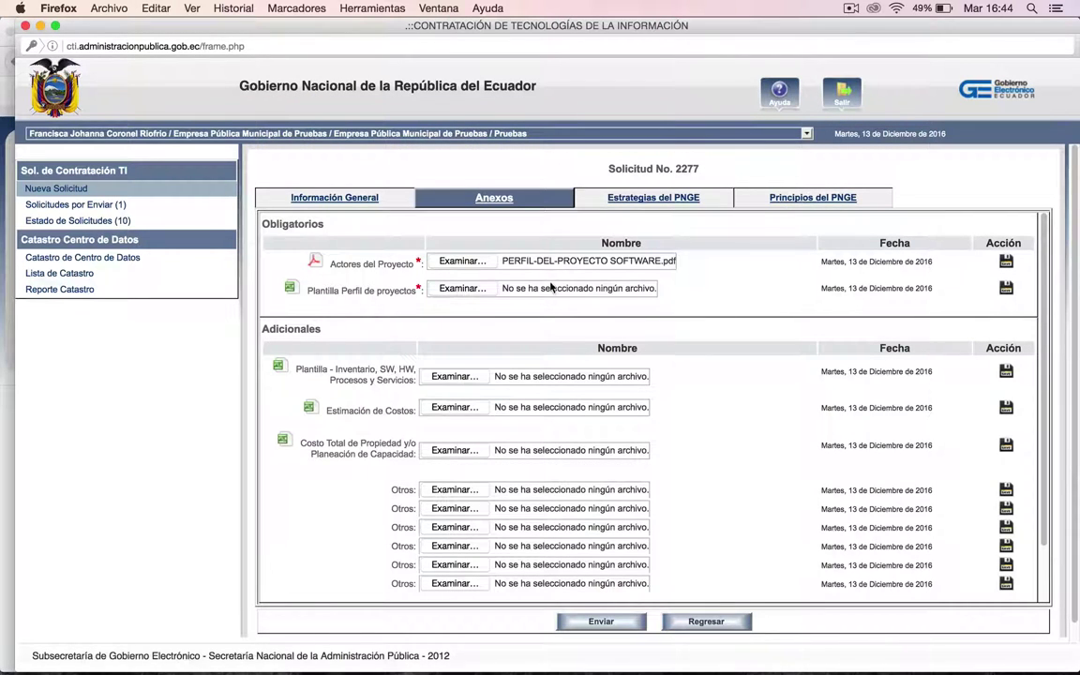
Choose the spreadsheet CUADRO-DE-COMPONENTES SOFTWARE.ods as the mandatory Plantilla Perfil de proyectos file
{"action": "left_click", "coordinate": [445, 288]}
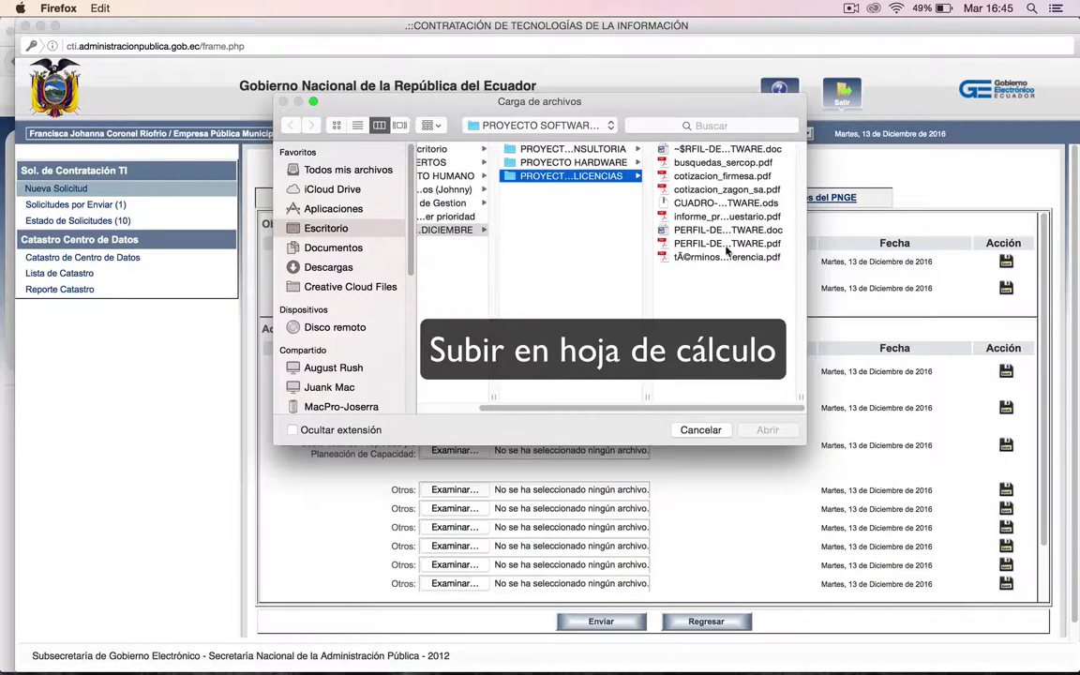
{"action": "left_click", "coordinate": [720, 203]}
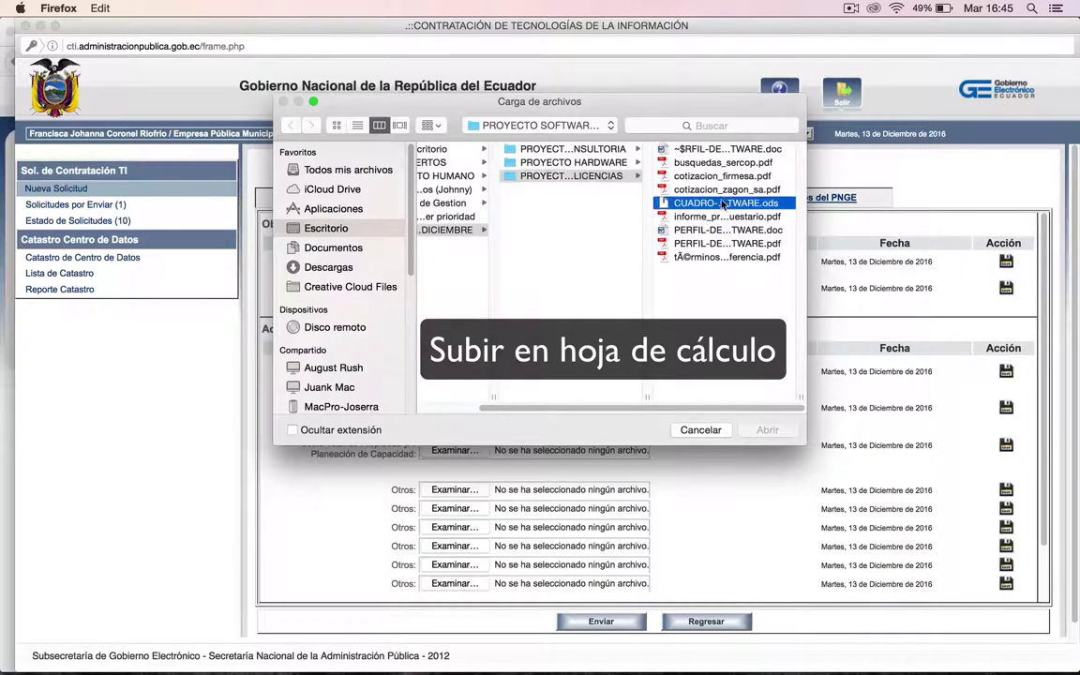
{"action": "left_click", "coordinate": [766, 430]}
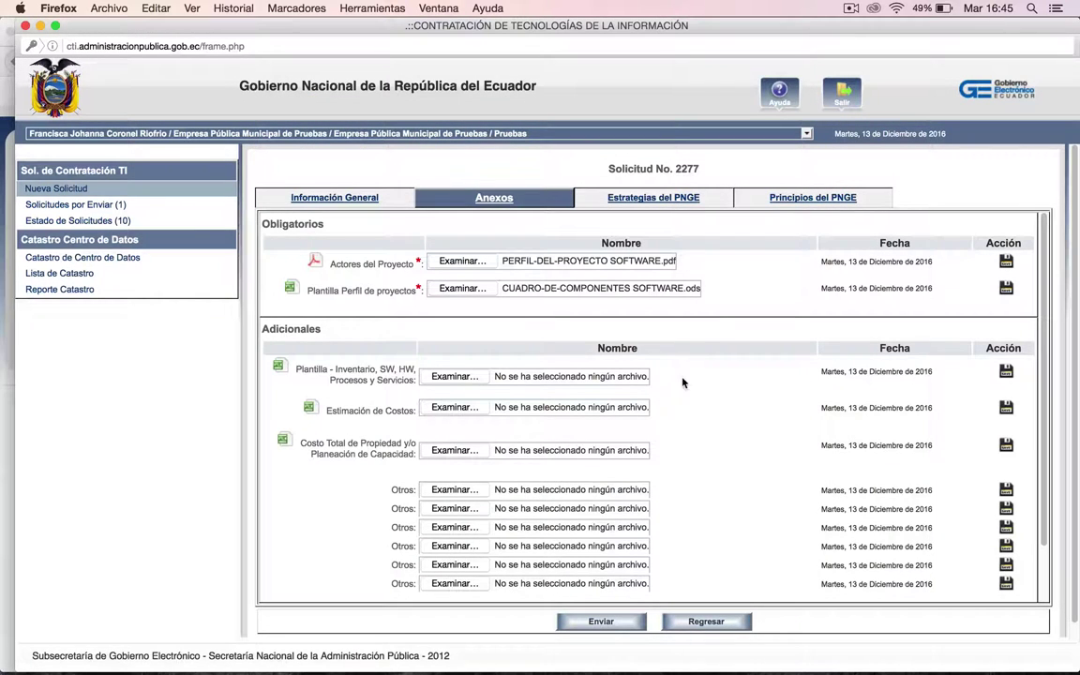
Choose tÃ©rminos_de_referencia.pdf as the first additional Otros attachment
{"action": "scroll", "coordinate": [699, 352], "scroll_direction": "down", "scroll_amount": 3}
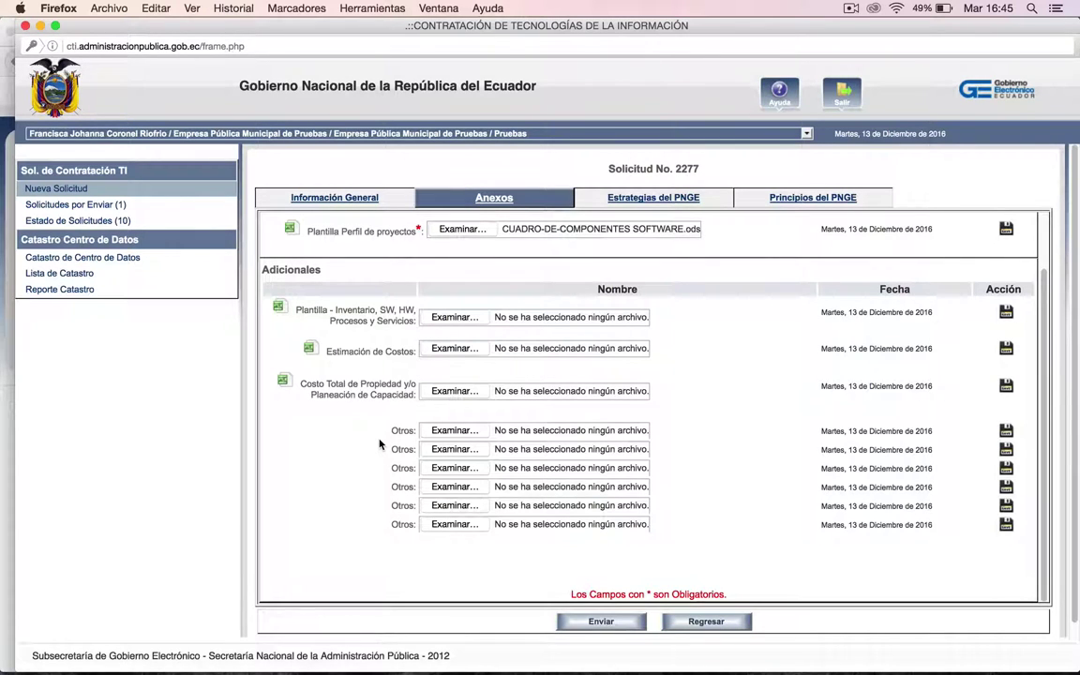
{"action": "left_click", "coordinate": [452, 430]}
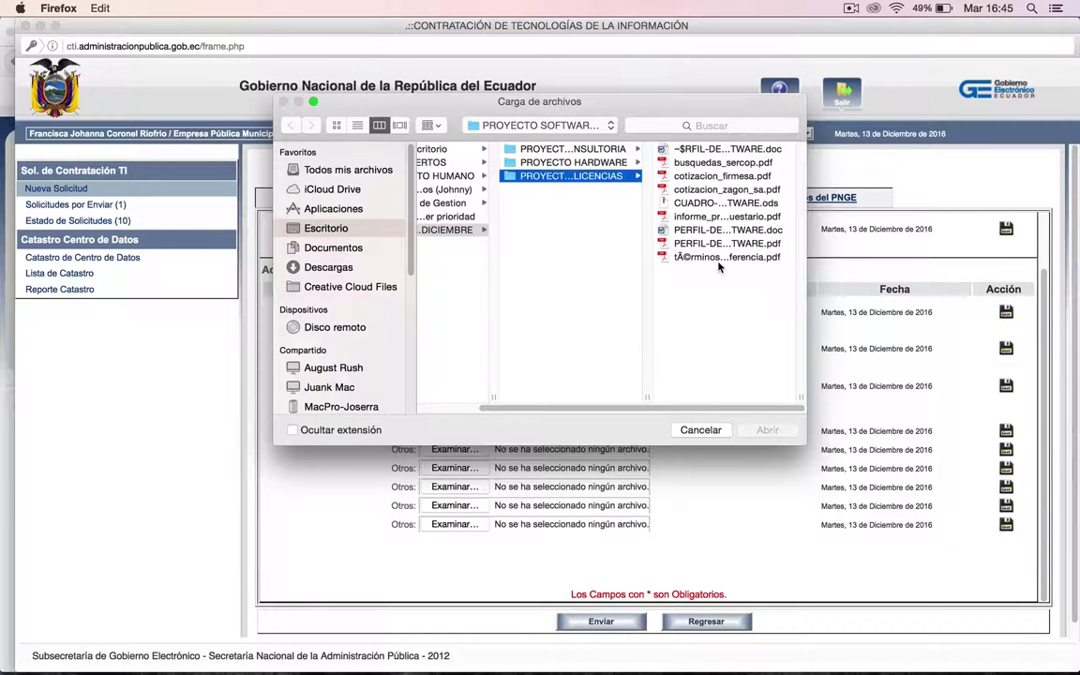
{"action": "left_click", "coordinate": [712, 258]}
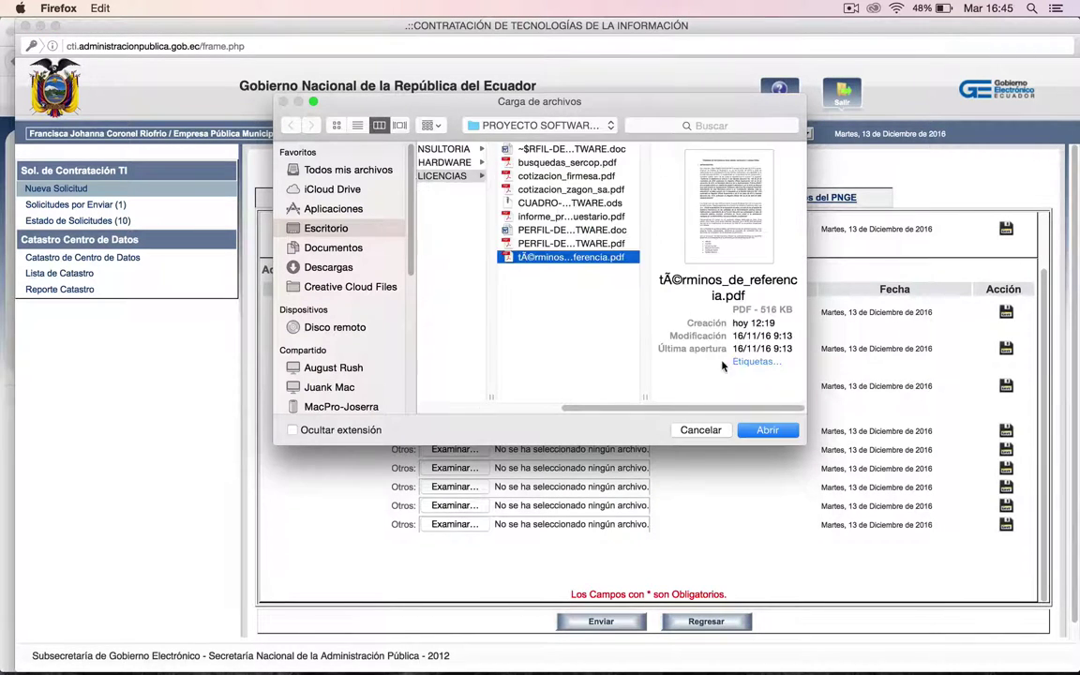
{"action": "left_click", "coordinate": [767, 429]}
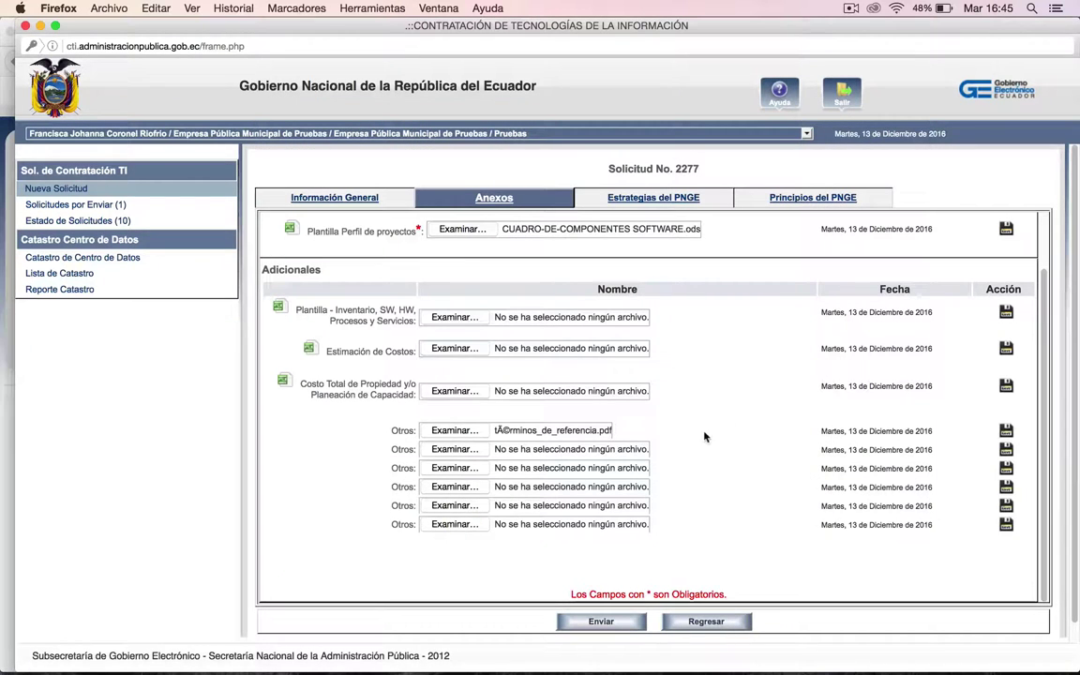
Choose informe_presupuestario.pdf and cotizacion_zagon_sa.pdf as the second and third additional Otros attachments
{"action": "left_click", "coordinate": [450, 449]}
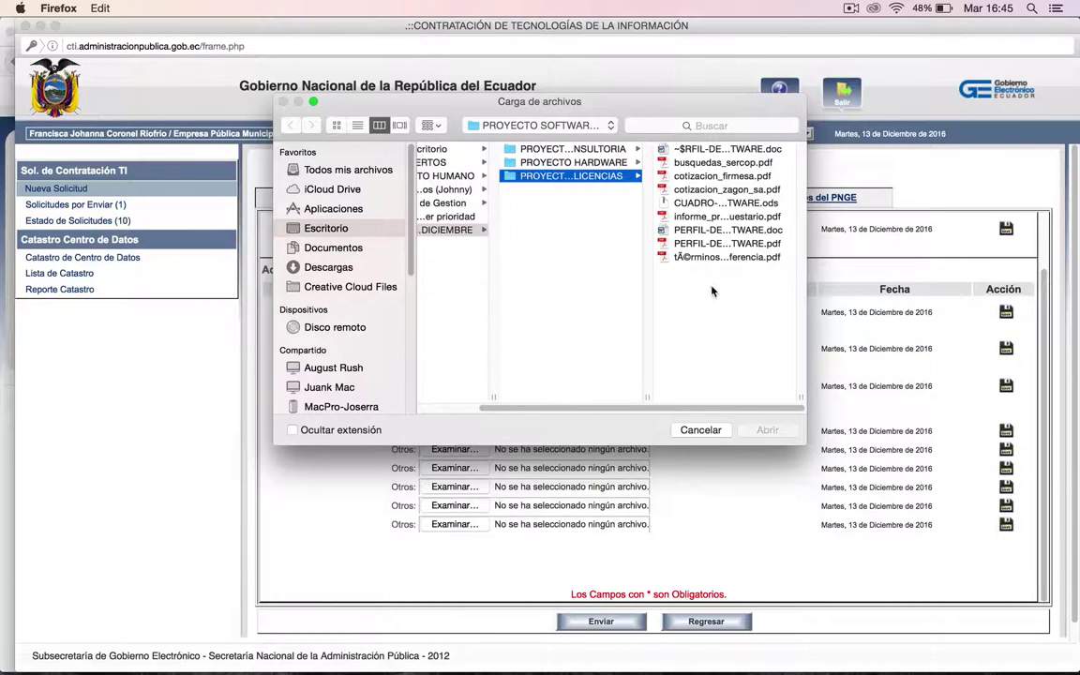
{"action": "left_click", "coordinate": [703, 218]}
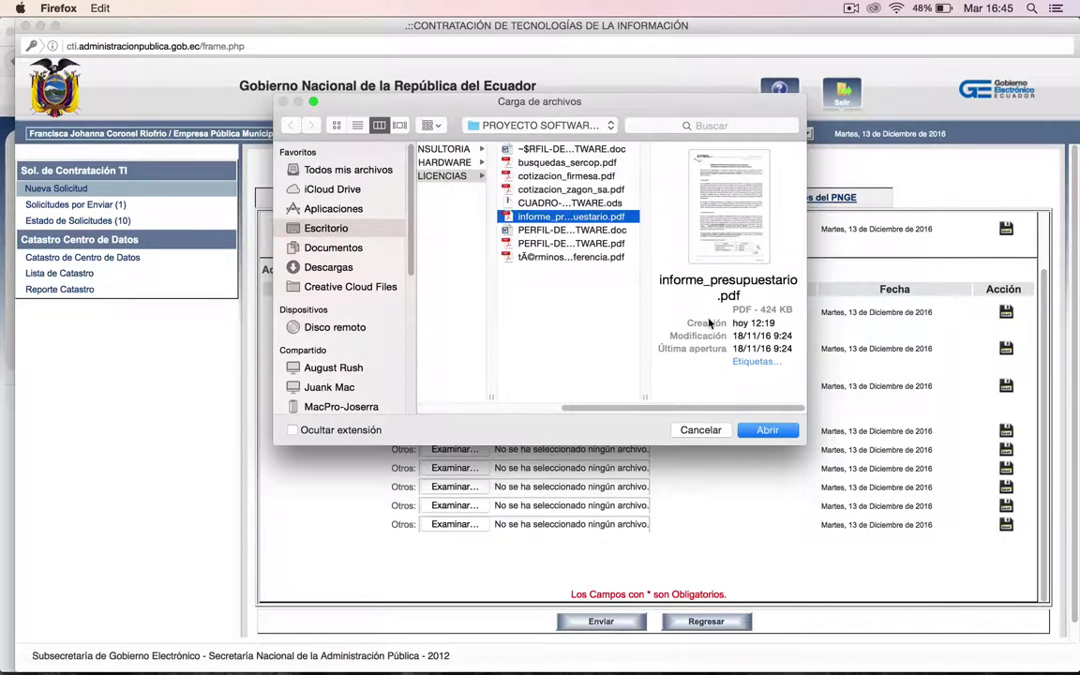
{"action": "left_click", "coordinate": [767, 430]}
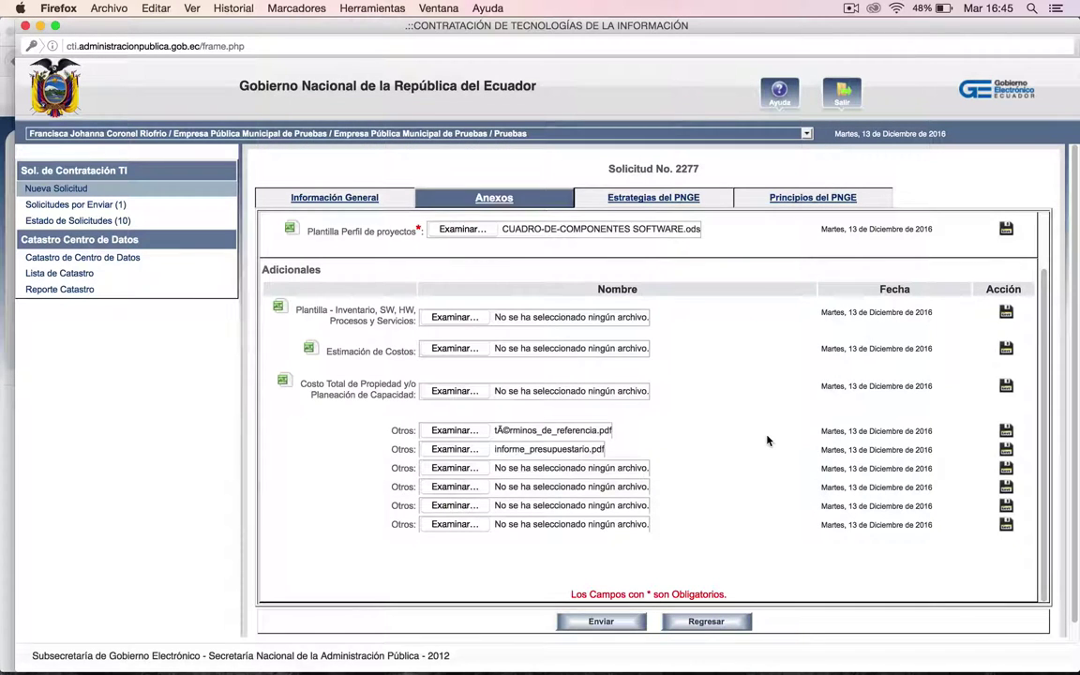
{"action": "left_click", "coordinate": [478, 470]}
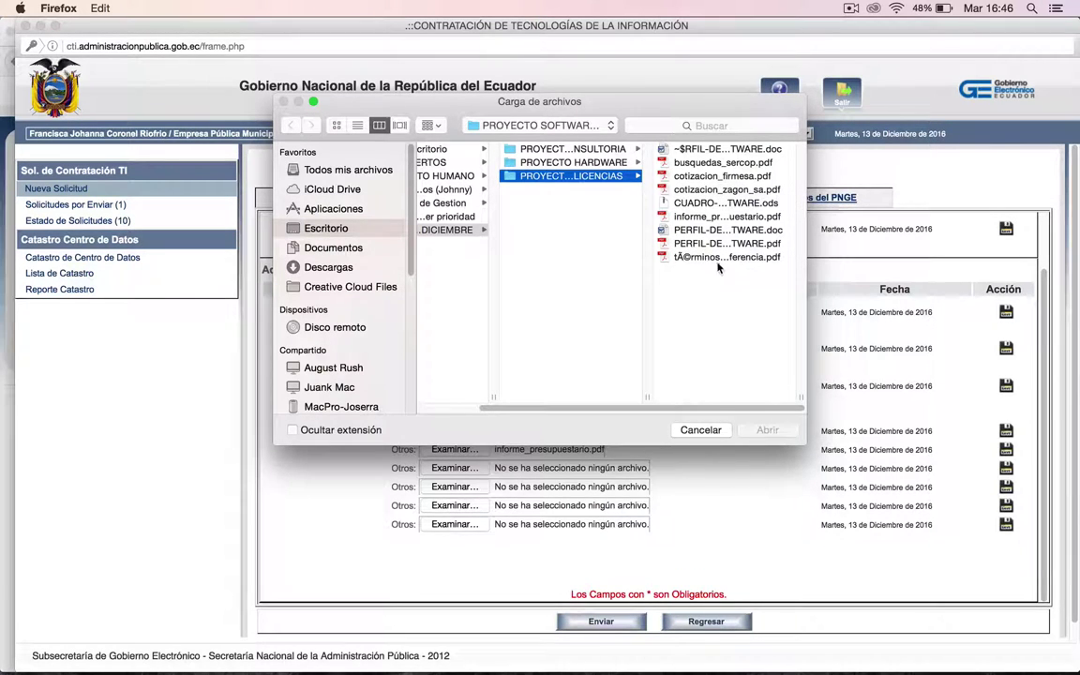
{"action": "left_click", "coordinate": [723, 189]}
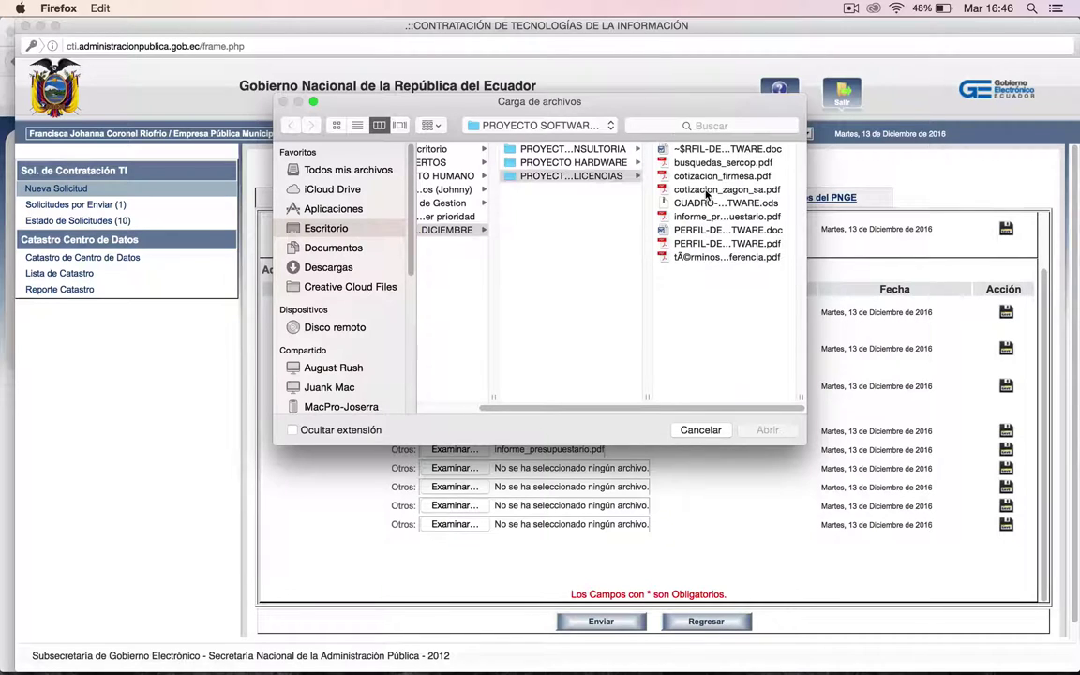
{"action": "left_click", "coordinate": [767, 429]}
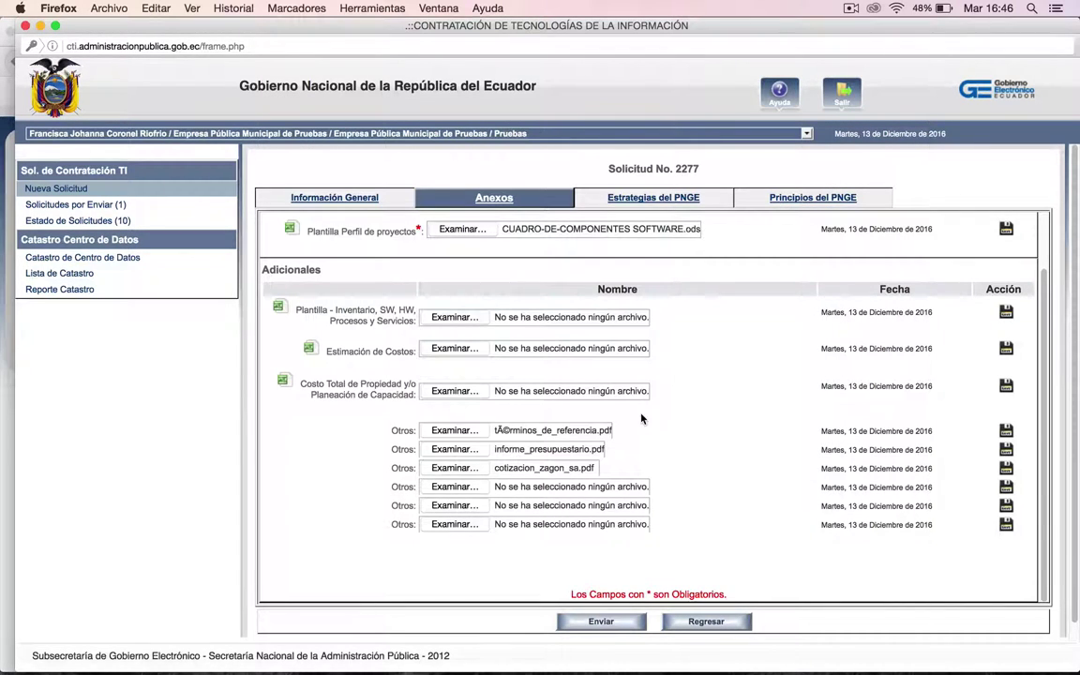
Upload the chosen Actores del Proyecto, Plantilla Perfil de proyectos and three Otros files to the request's attachments
{"action": "scroll", "coordinate": [1063, 271], "scroll_direction": "down", "scroll_amount": 1}
{"action": "left_click", "coordinate": [1006, 212]}
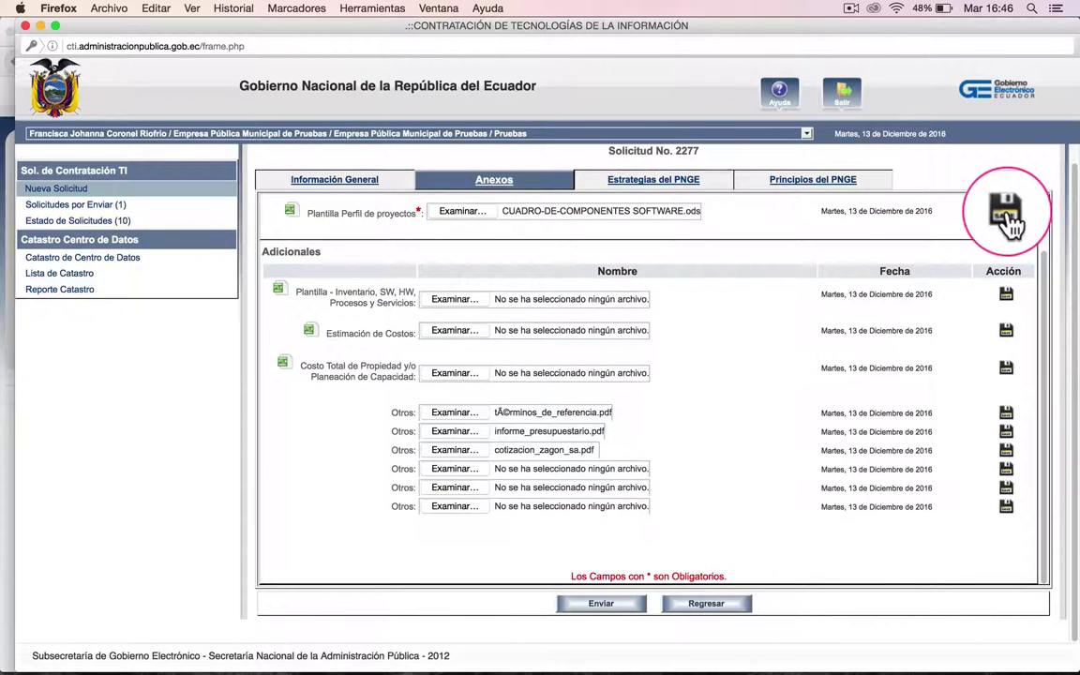
{"action": "left_click", "coordinate": [1006, 243]}
{"action": "left_click", "coordinate": [1005, 353]}
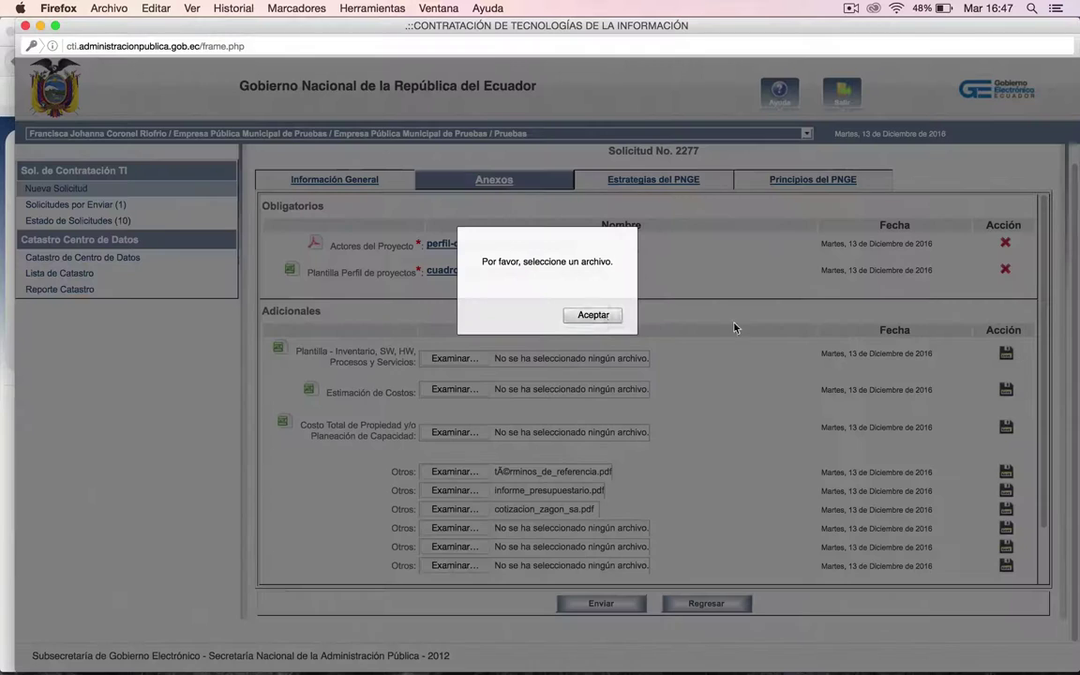
{"action": "key", "text": "Return"}
{"action": "left_click", "coordinate": [1006, 474]}
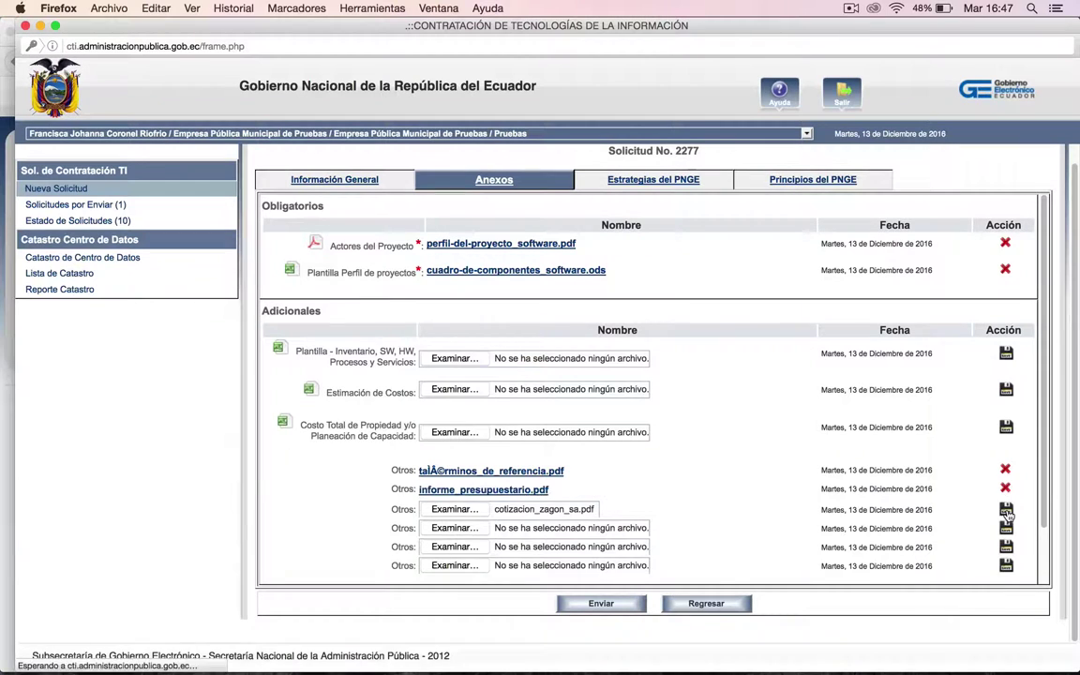
{"action": "scroll", "coordinate": [384, 241], "scroll_direction": "down", "scroll_amount": 2}
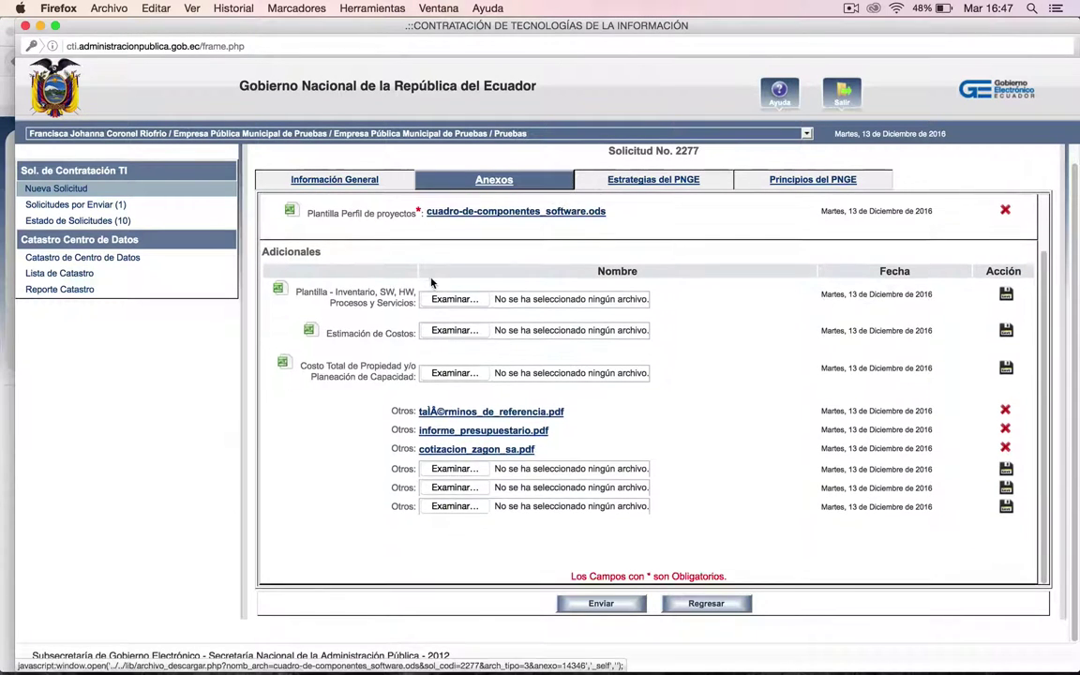
Save the request's general information
{"action": "scroll", "coordinate": [360, 216], "scroll_direction": "up", "scroll_amount": 2}
{"action": "left_click", "coordinate": [330, 179]}
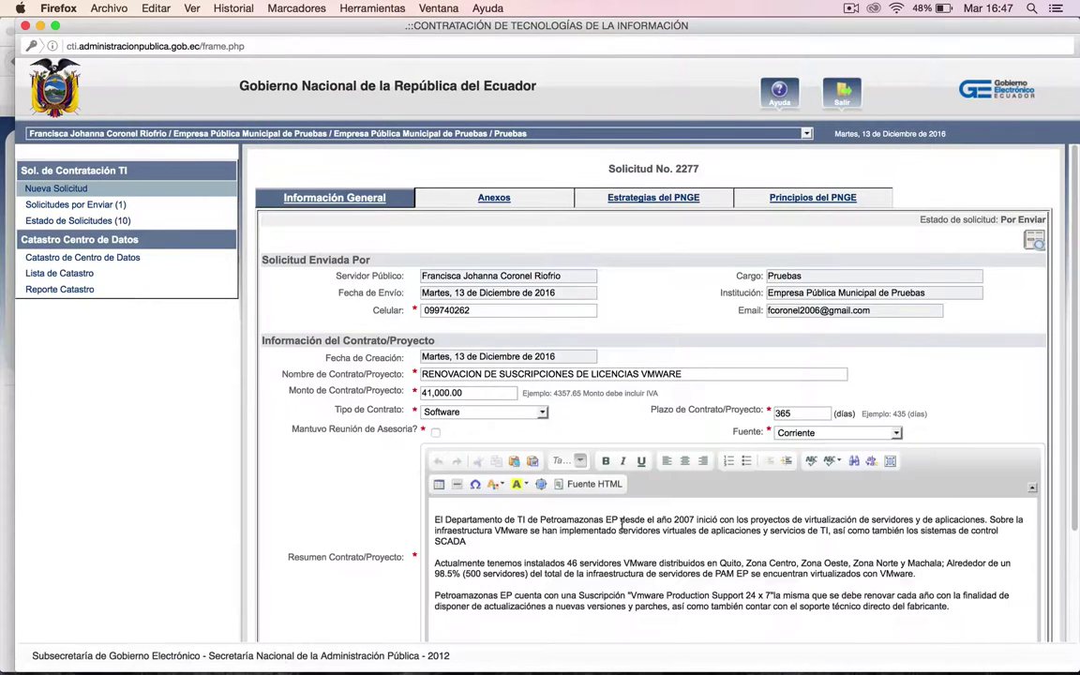
{"action": "scroll", "coordinate": [605, 446], "scroll_direction": "down", "scroll_amount": 3}
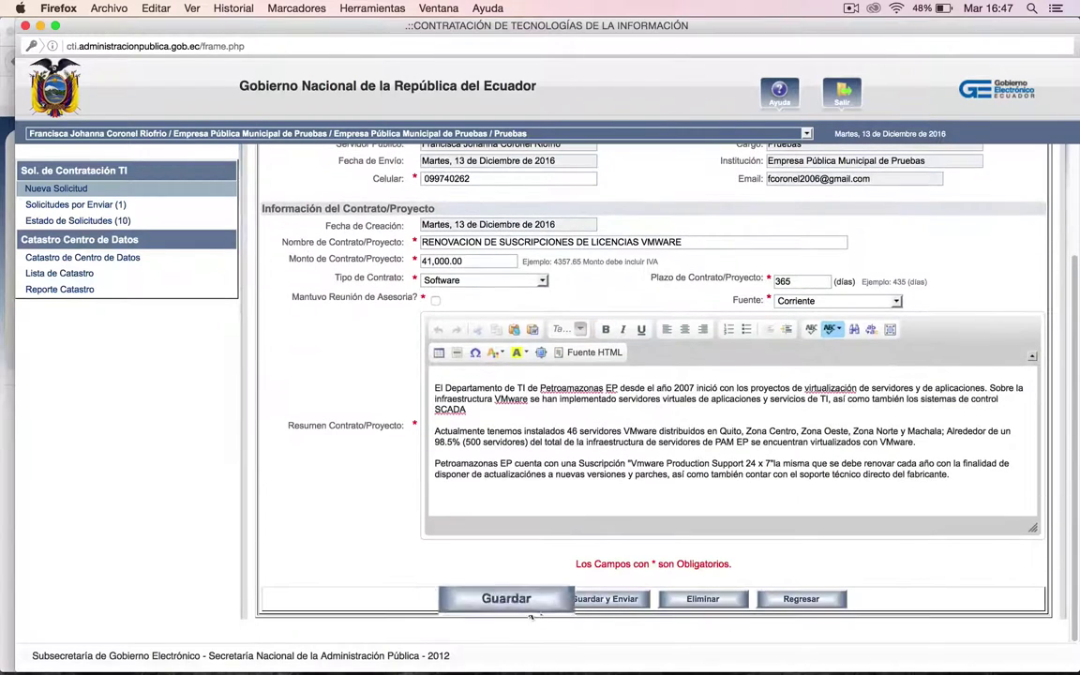
{"action": "left_click", "coordinate": [515, 600]}
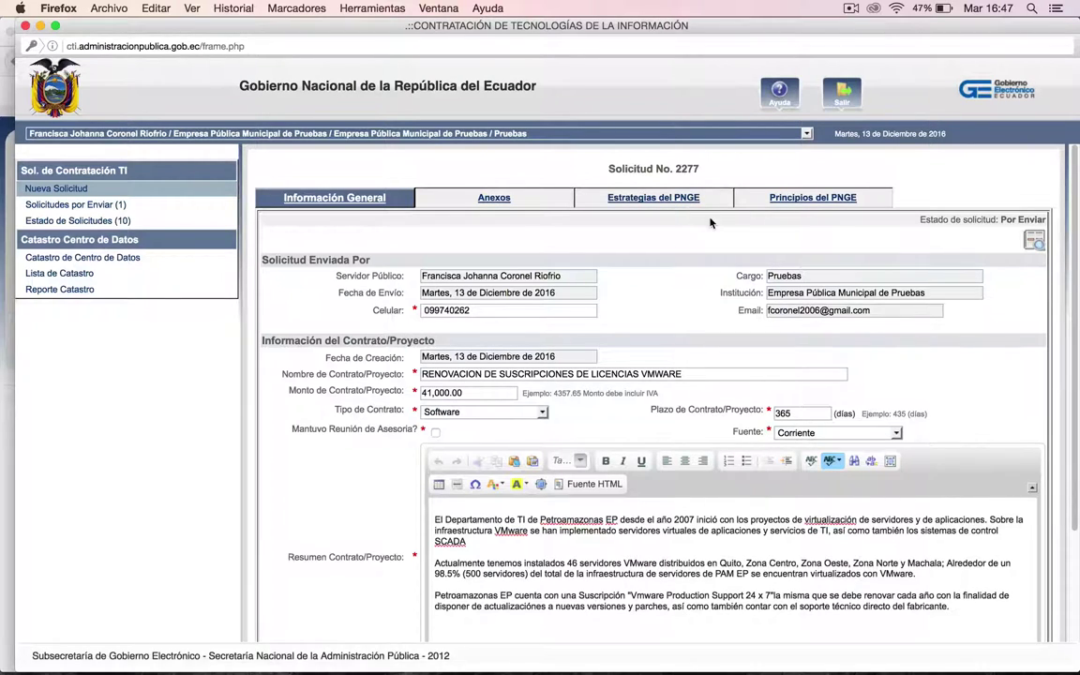
View the PNGE principles and the contribution justification fields for Reciprocidad and Continuidad
{"action": "left_click", "coordinate": [803, 199]}
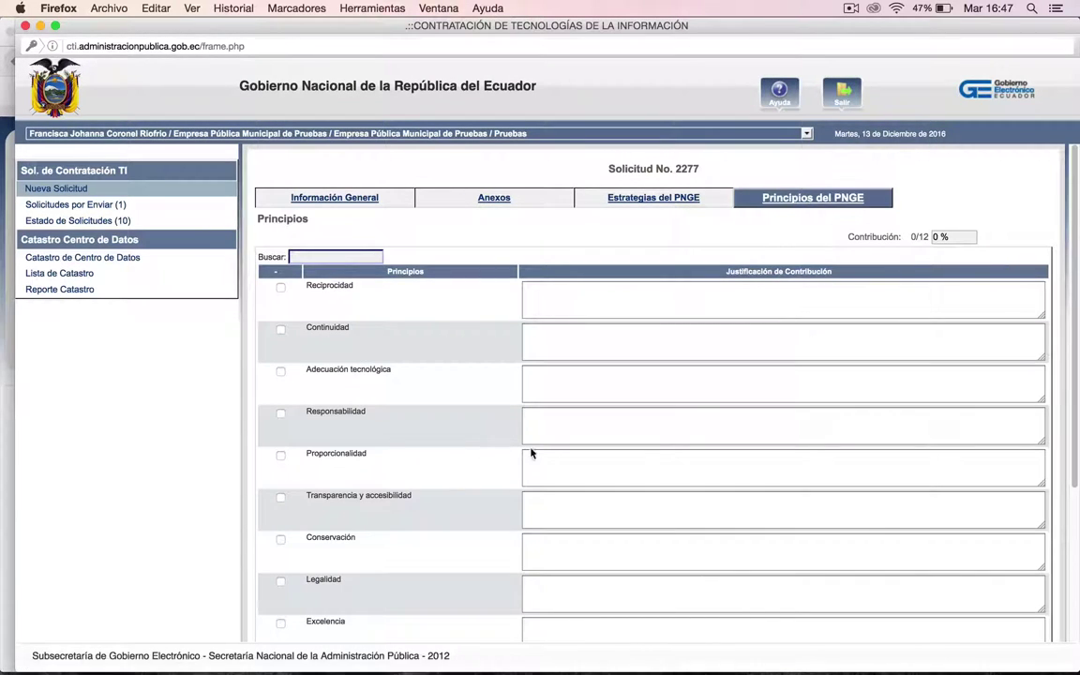
{"action": "left_click", "coordinate": [598, 345]}
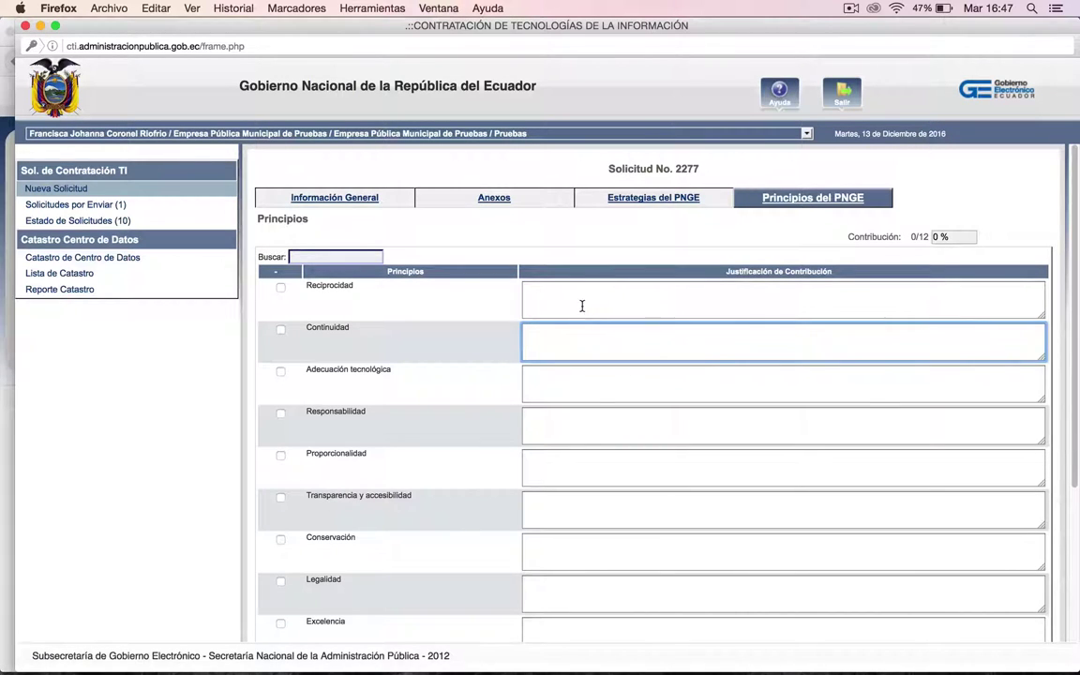
{"action": "left_click", "coordinate": [581, 307]}
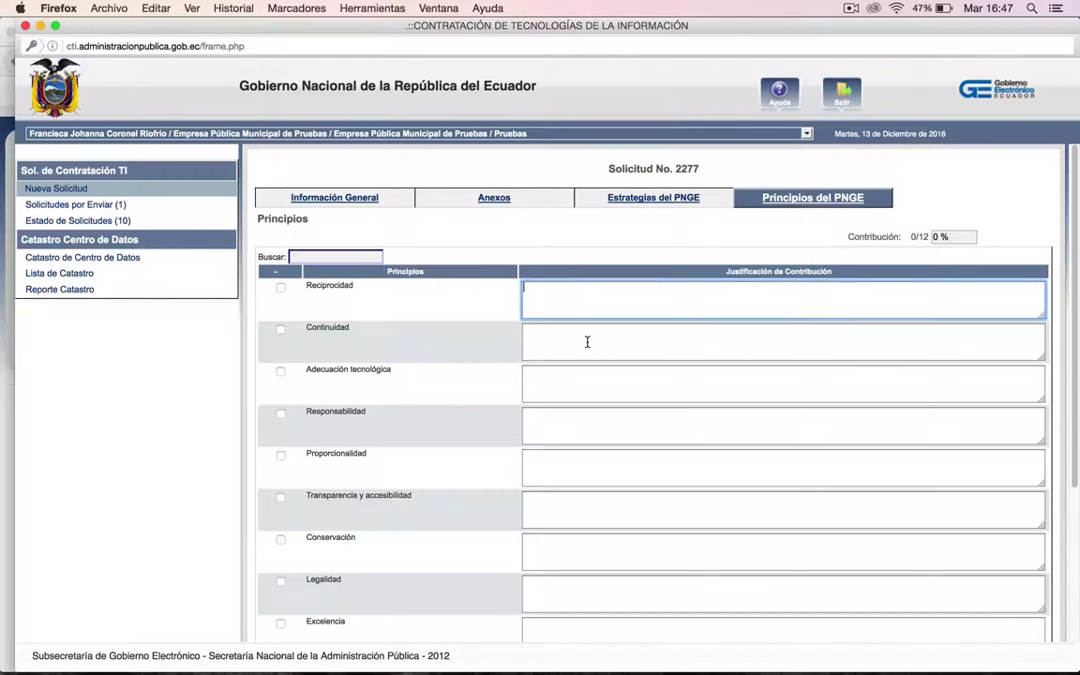
{"action": "left_click", "coordinate": [714, 339]}
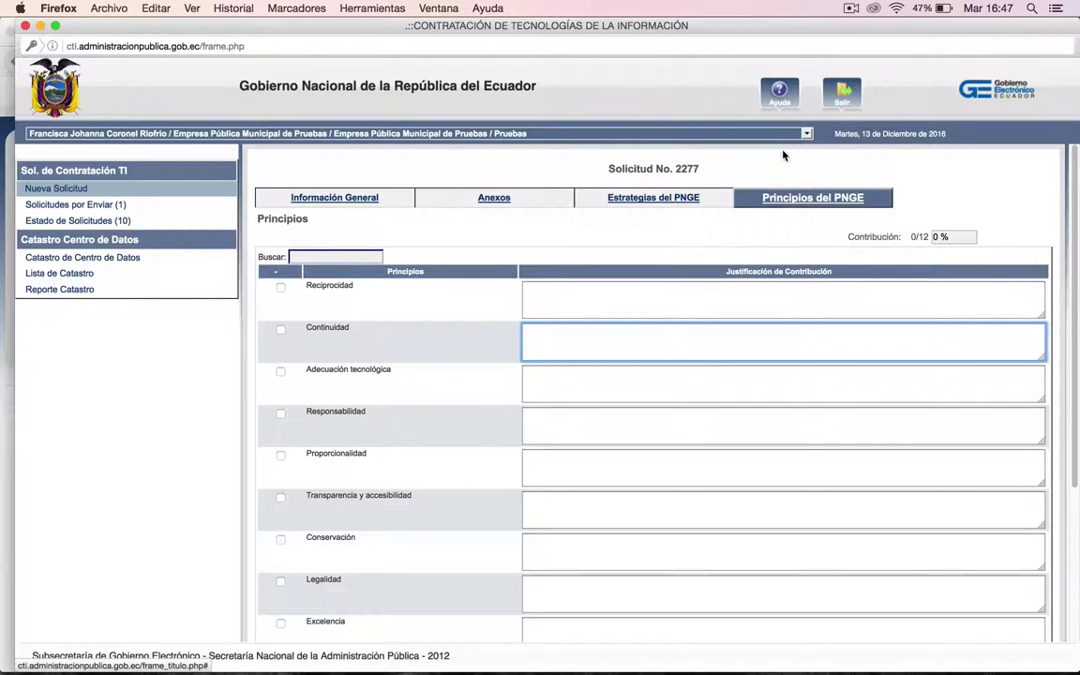
Look through the help page's downloadable project templates, reference decrees and ministerial agreements, and close it
{"action": "left_click", "coordinate": [782, 102]}
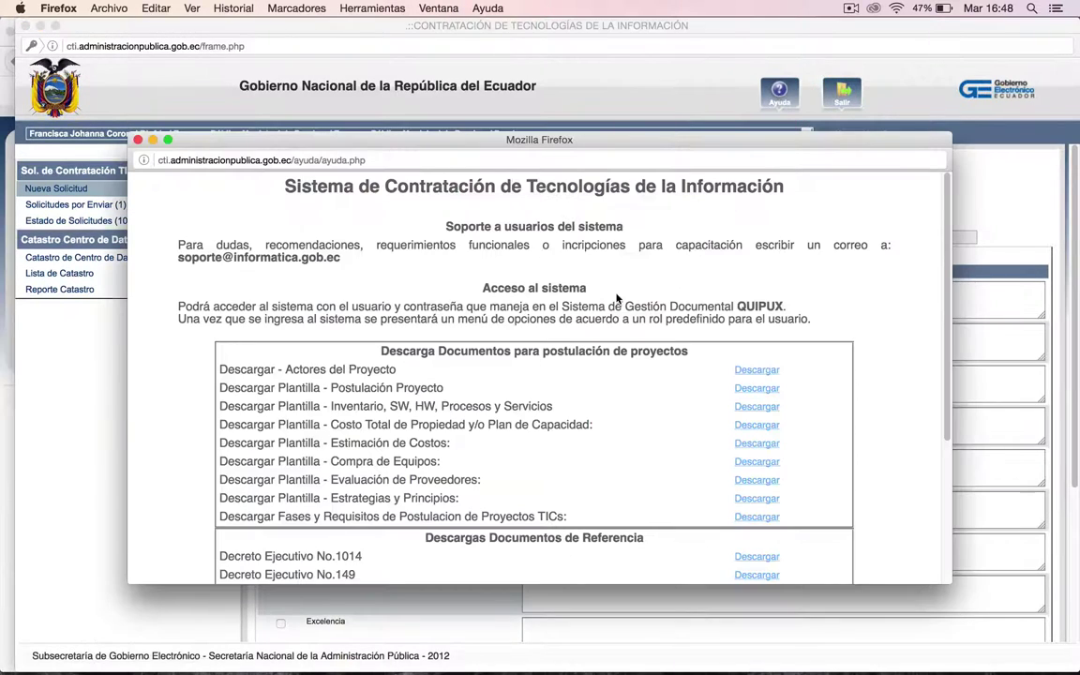
{"action": "scroll", "coordinate": [644, 381], "scroll_direction": "down", "scroll_amount": 5}
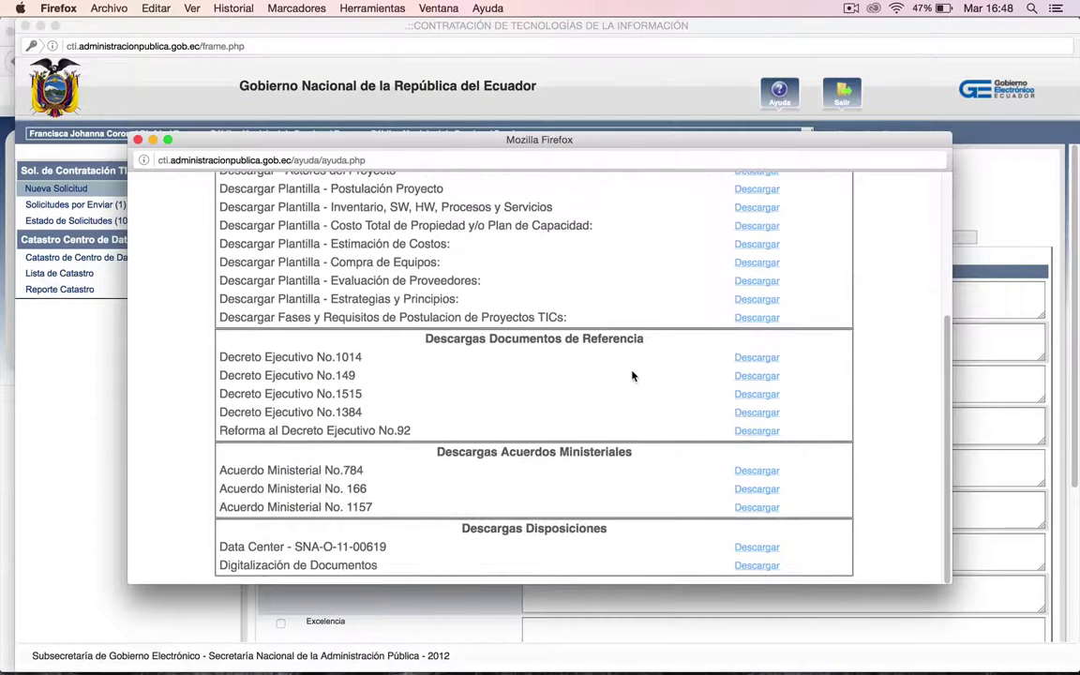
{"action": "scroll", "coordinate": [392, 325], "scroll_direction": "up", "scroll_amount": 1}
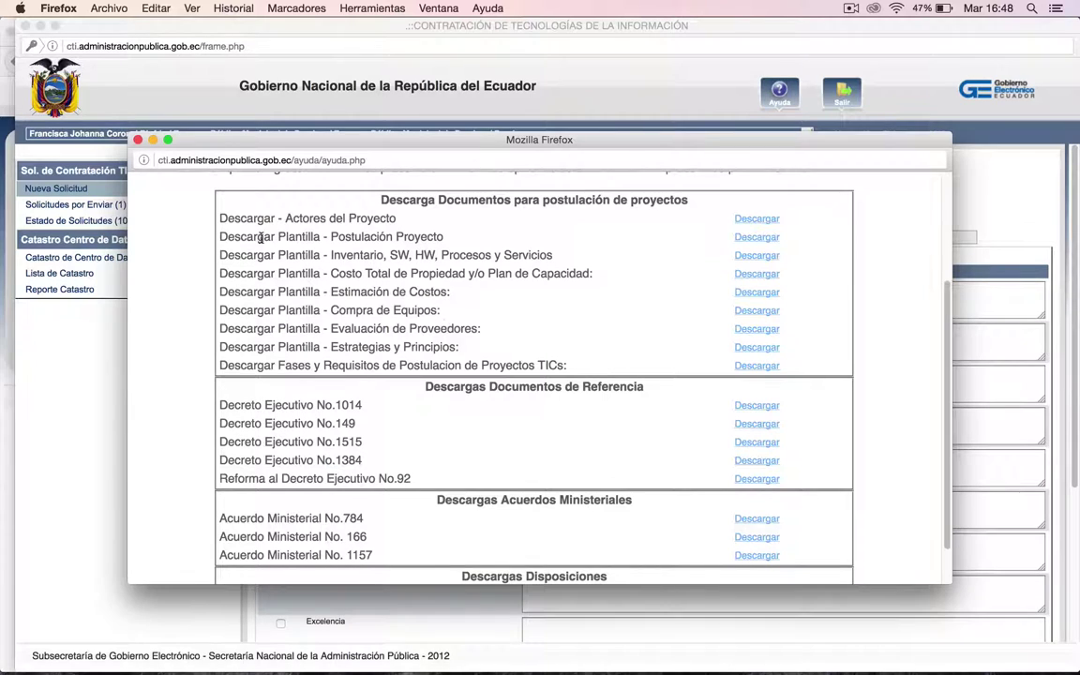
{"action": "left_click", "coordinate": [138, 140]}
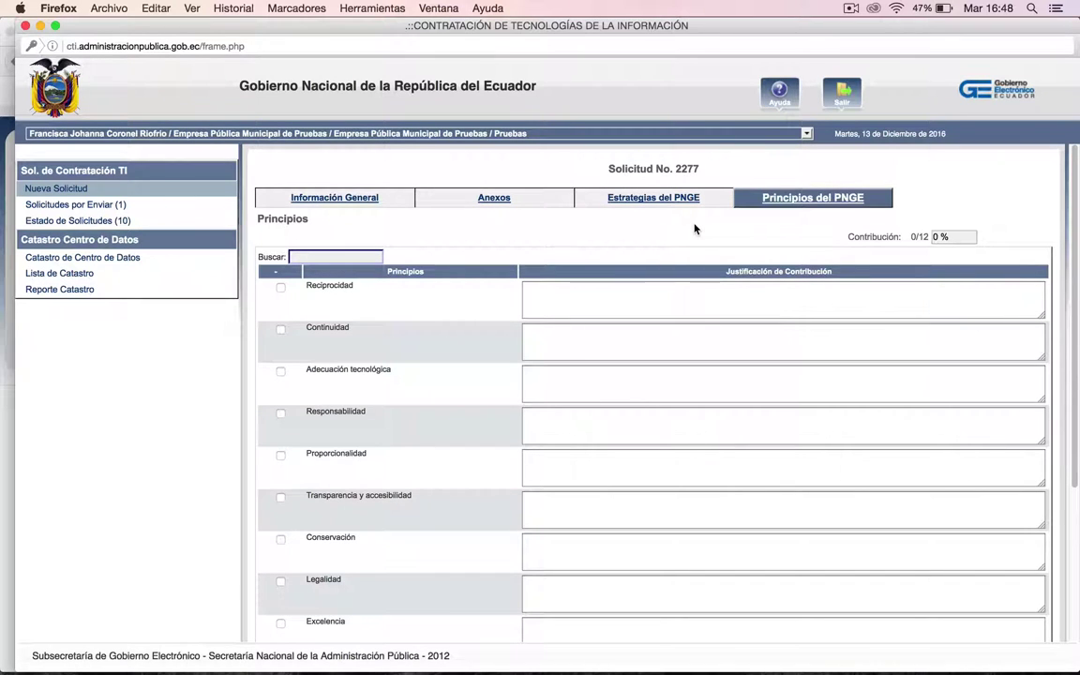
Examine the full list of PNGE principles that the request can contribute to
{"action": "left_click", "coordinate": [314, 195]}
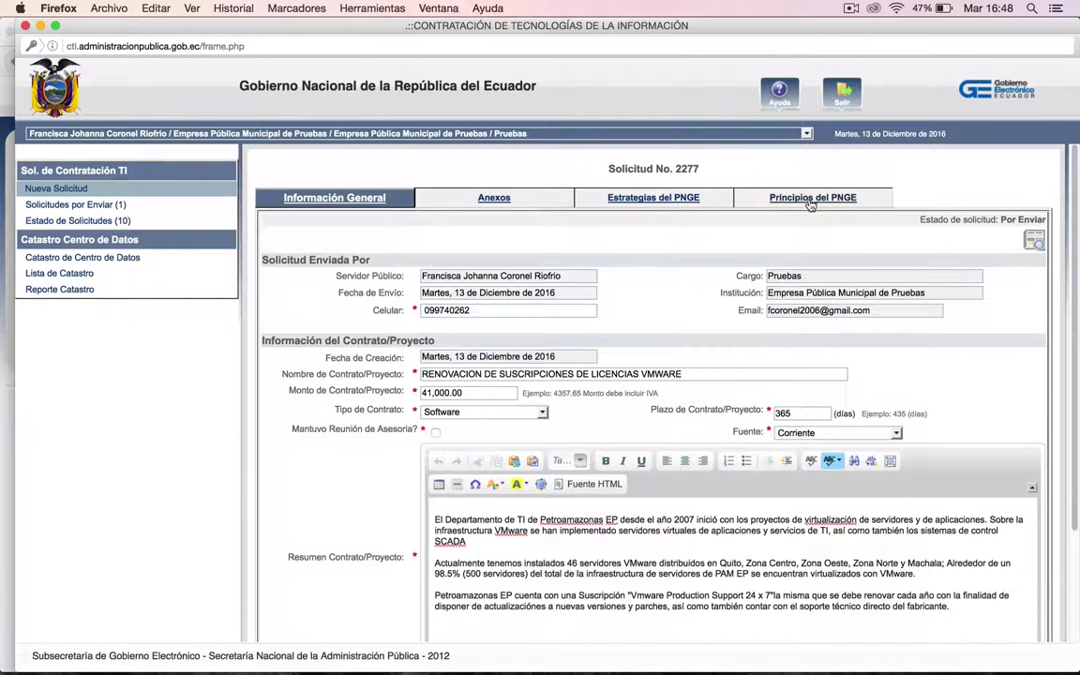
{"action": "left_click", "coordinate": [740, 195]}
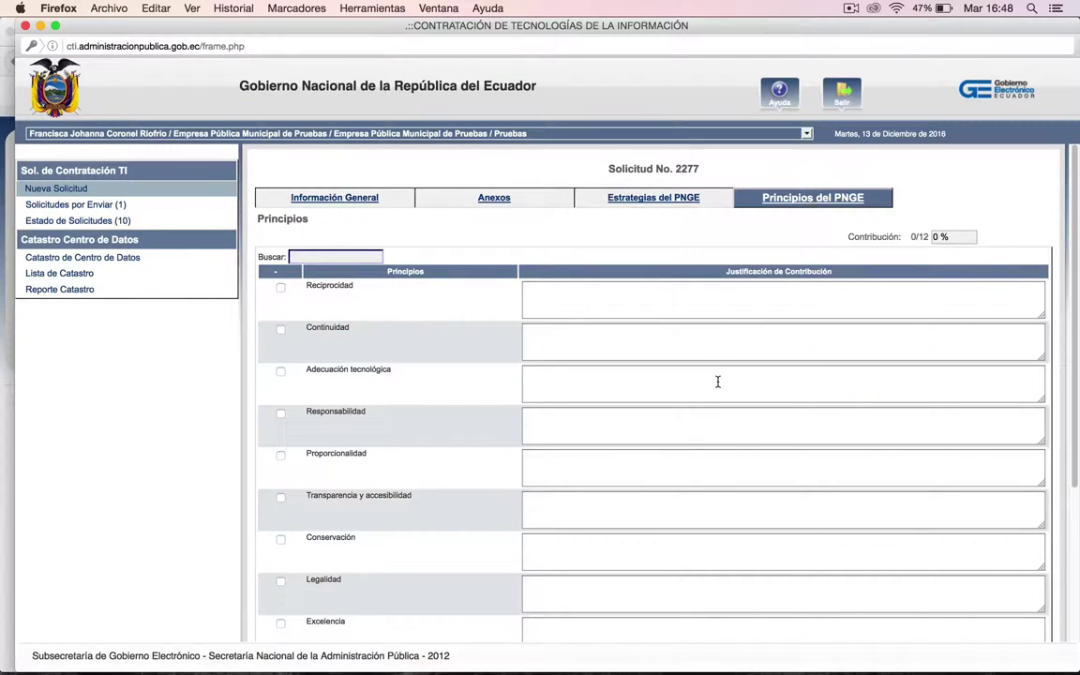
{"action": "scroll", "coordinate": [641, 338], "scroll_direction": "down", "scroll_amount": 5}
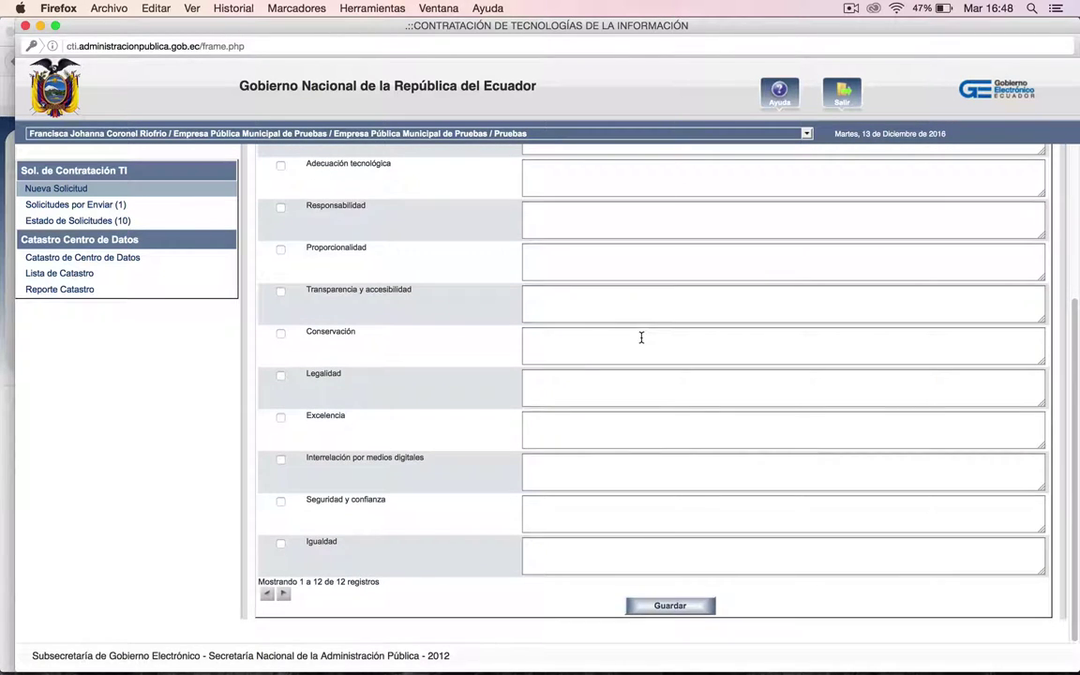
{"action": "scroll", "coordinate": [643, 341], "scroll_direction": "up", "scroll_amount": 5}
{"action": "scroll", "coordinate": [642, 340], "scroll_direction": "down", "scroll_amount": 5}
{"action": "scroll", "coordinate": [635, 339], "scroll_direction": "up", "scroll_amount": 5}
Review the request's general information, its uploaded attachments and the list of PNGE strategies
{"action": "left_click", "coordinate": [365, 201]}
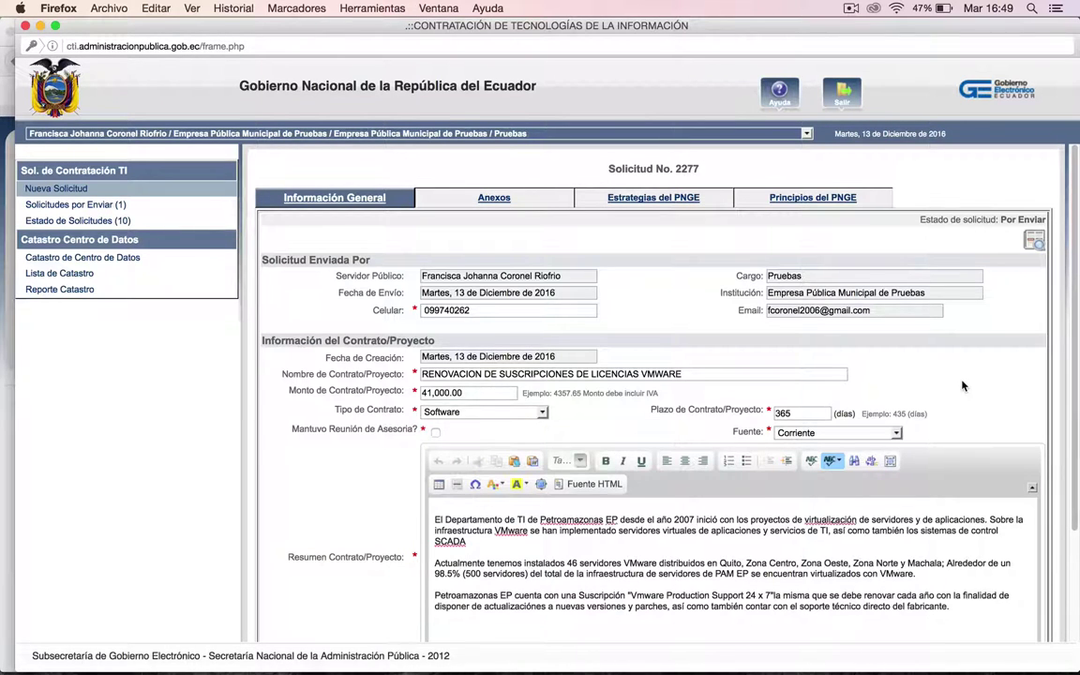
{"action": "scroll", "coordinate": [965, 386], "scroll_direction": "down", "scroll_amount": 3}
{"action": "scroll", "coordinate": [964, 382], "scroll_direction": "up", "scroll_amount": 3}
{"action": "left_click", "coordinate": [494, 197]}
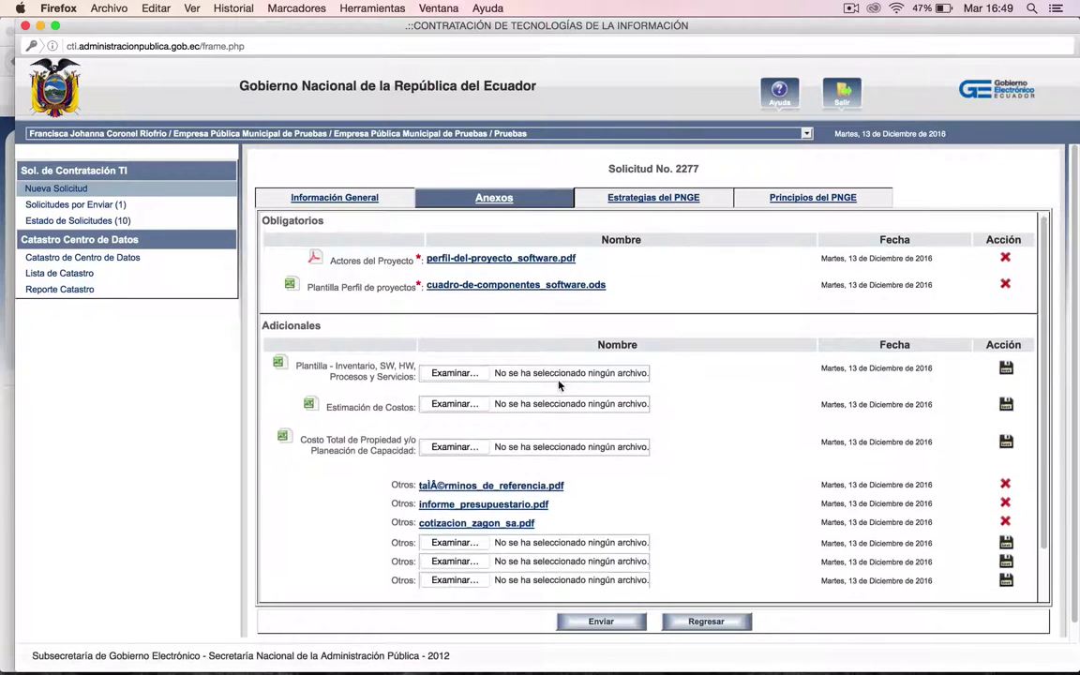
{"action": "scroll", "coordinate": [557, 404], "scroll_direction": "down", "scroll_amount": 3}
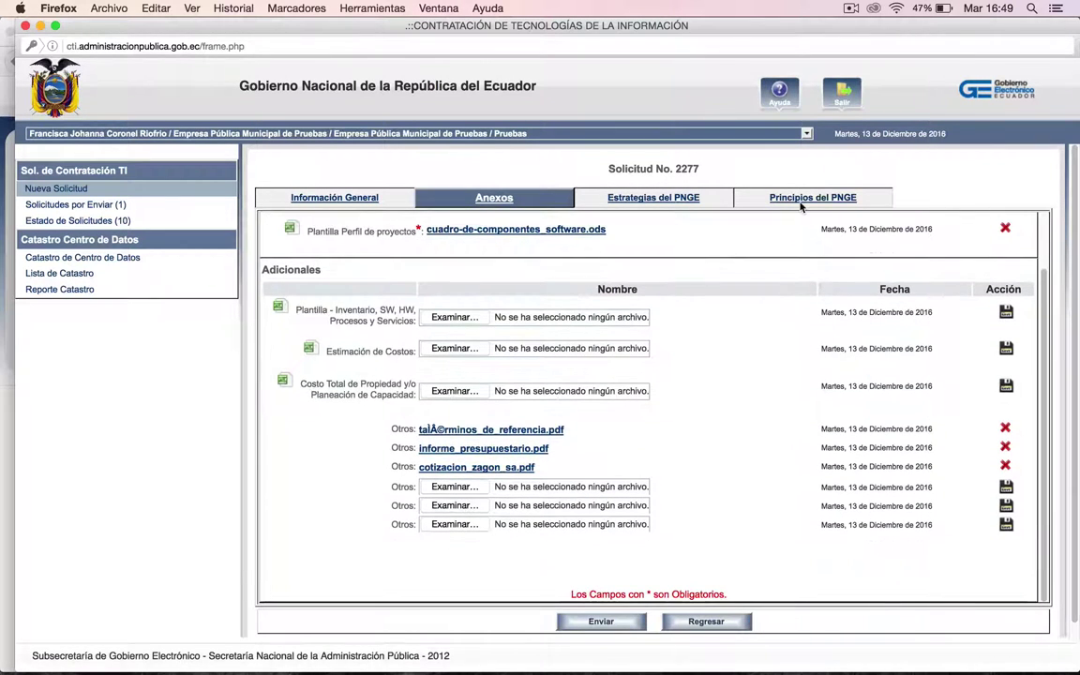
{"action": "left_click", "coordinate": [735, 196]}
{"action": "left_click", "coordinate": [694, 199]}
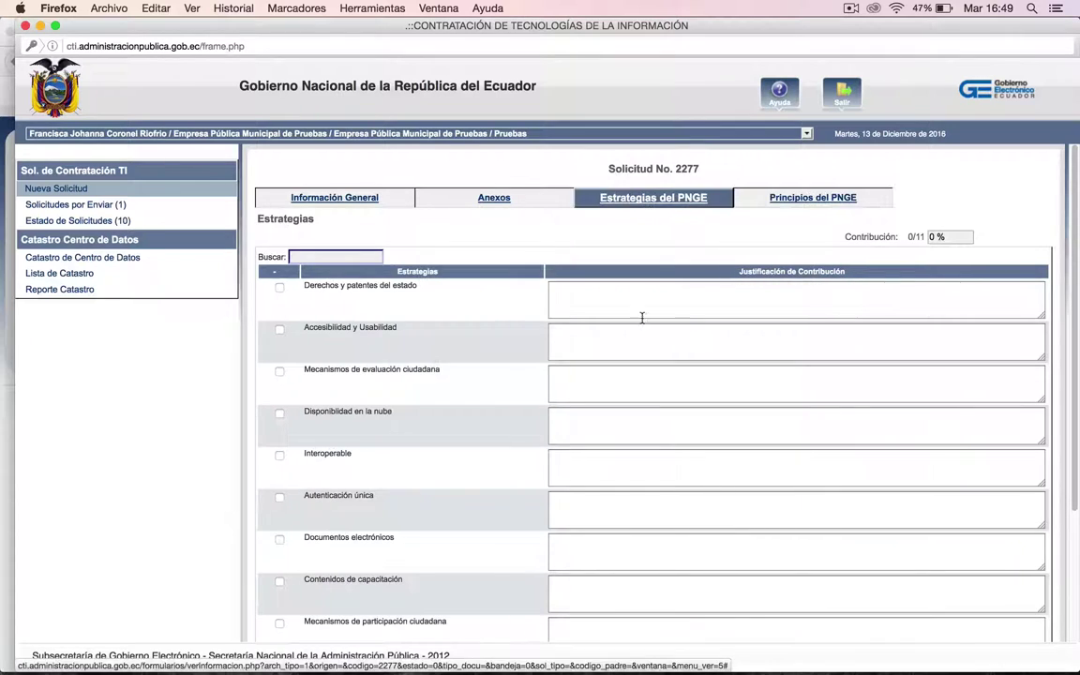
{"action": "scroll", "coordinate": [495, 227], "scroll_direction": "down", "scroll_amount": 3}
{"action": "scroll", "coordinate": [495, 227], "scroll_direction": "up", "scroll_amount": 3}
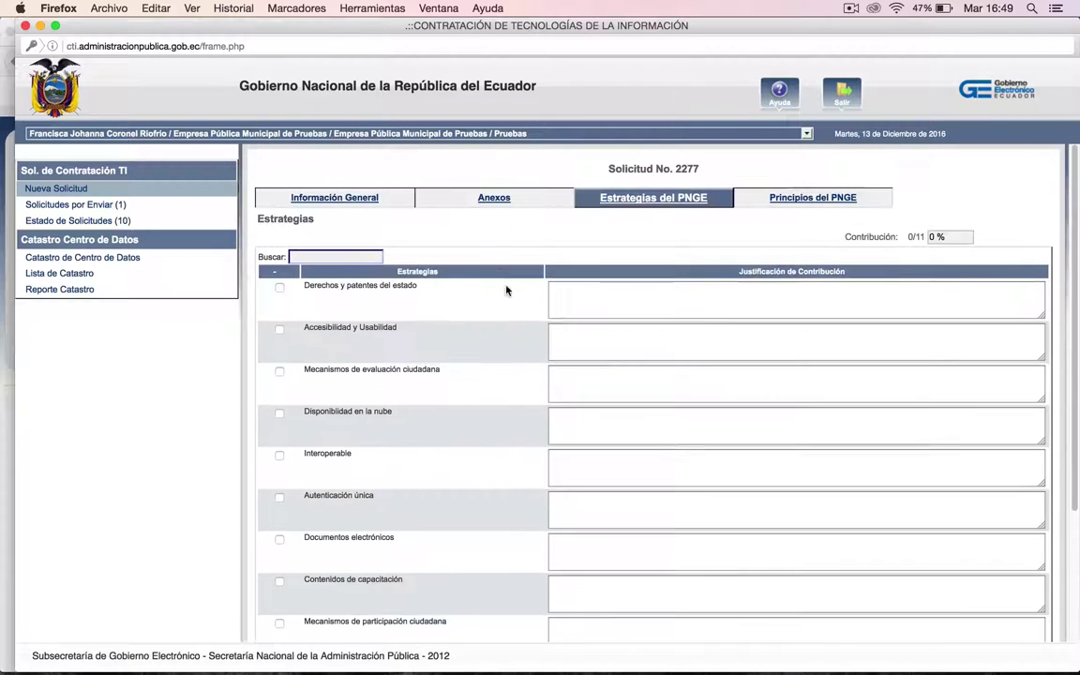
Return to the request's general information and its saving and sending options
{"action": "left_click", "coordinate": [333, 198]}
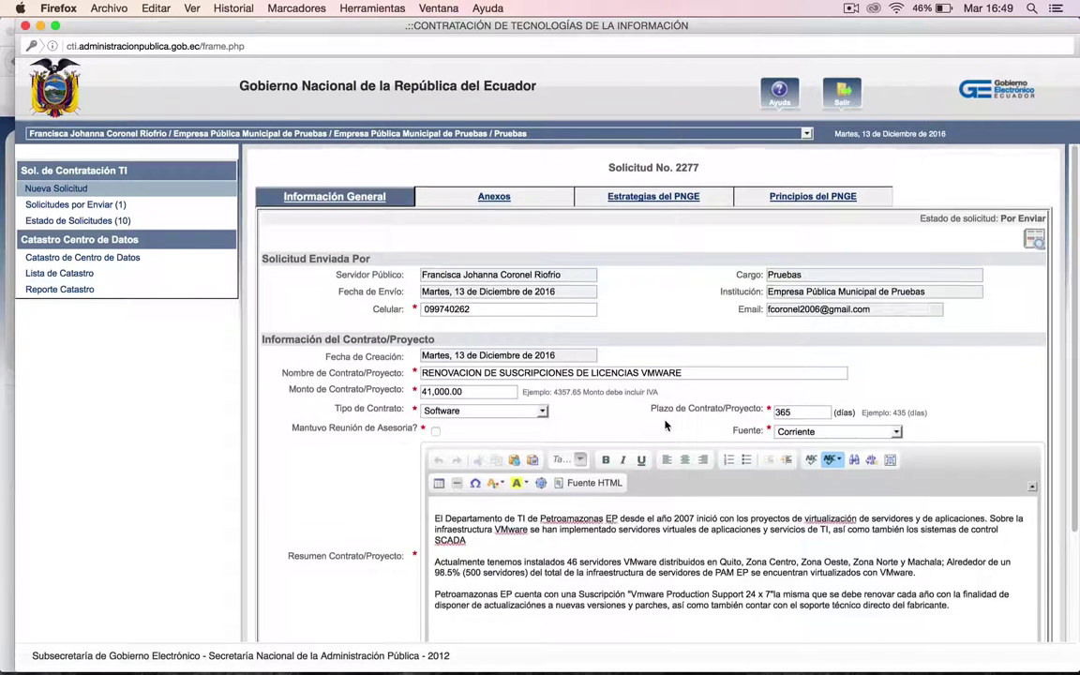
{"action": "scroll", "coordinate": [605, 384], "scroll_direction": "down", "scroll_amount": 3}
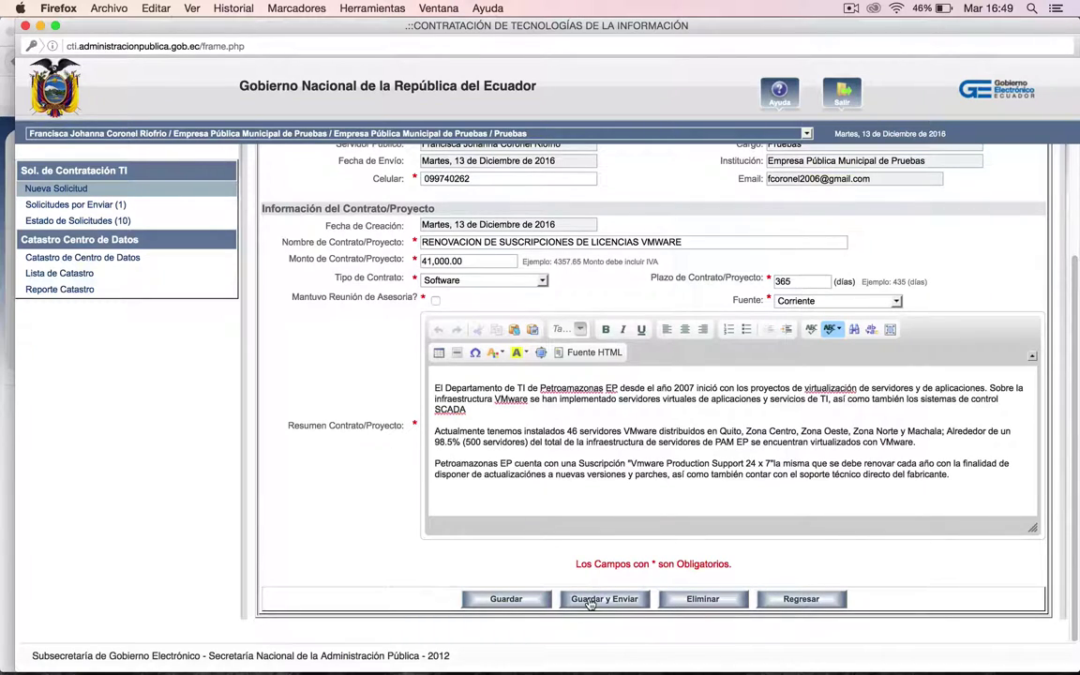